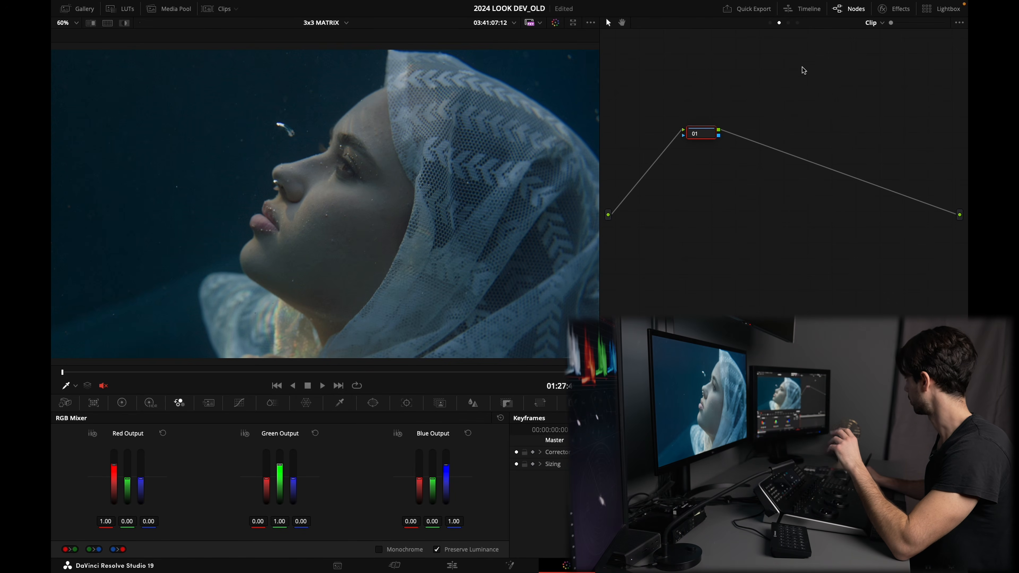
Step: Inspect the timeline-level node tree and its Color Space Transform settings, then return to the clip node tree
click(797, 23)
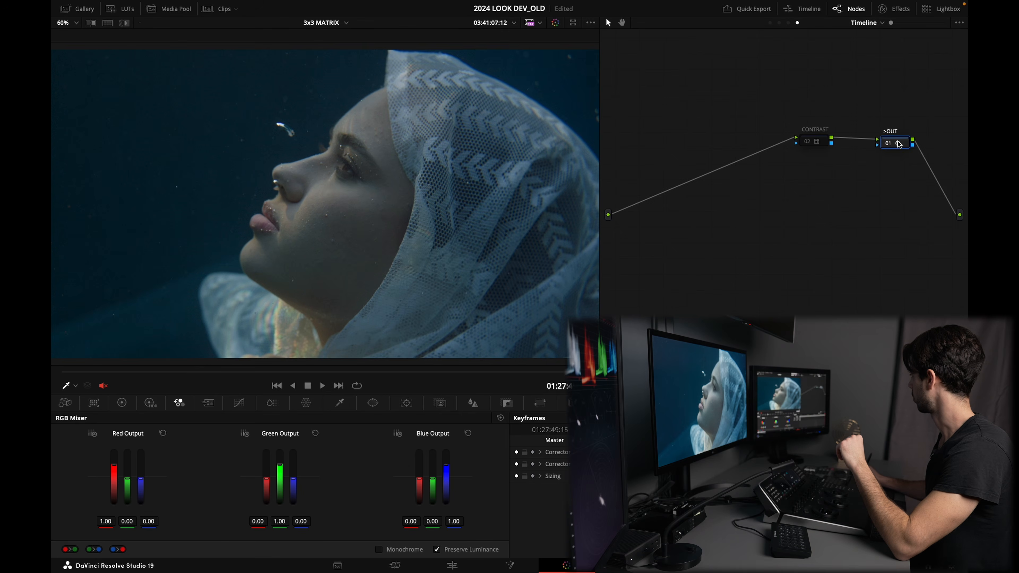
click(899, 9)
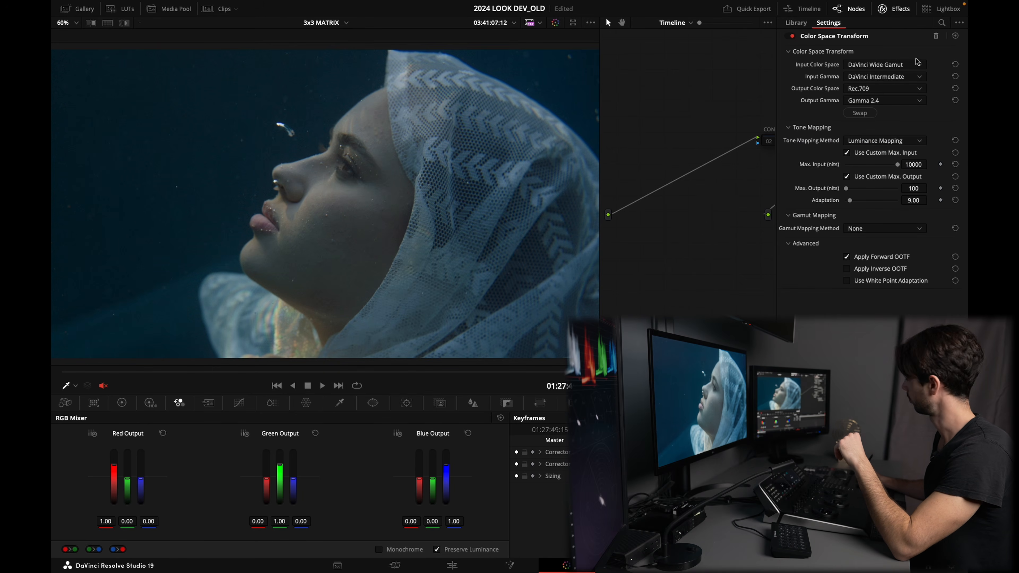
click(900, 8)
click(817, 145)
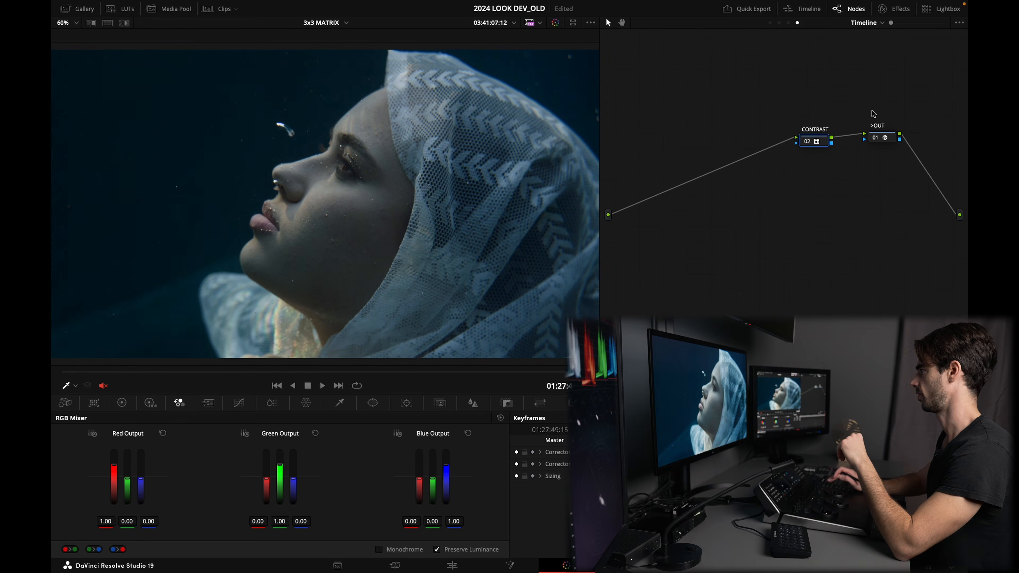
click(779, 22)
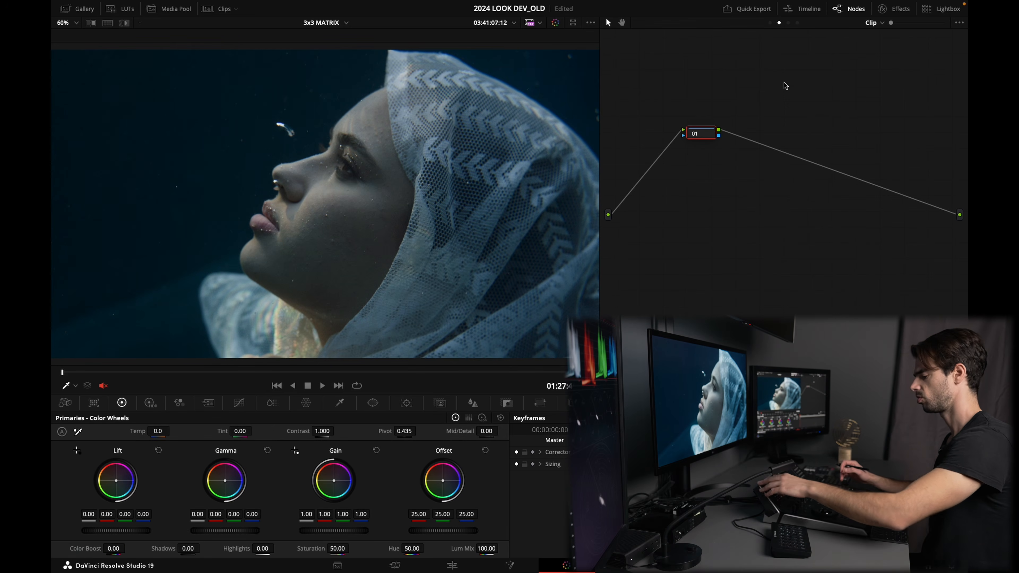
Step: Add two serial correction nodes after node 01 in the clip node tree
click(150, 404)
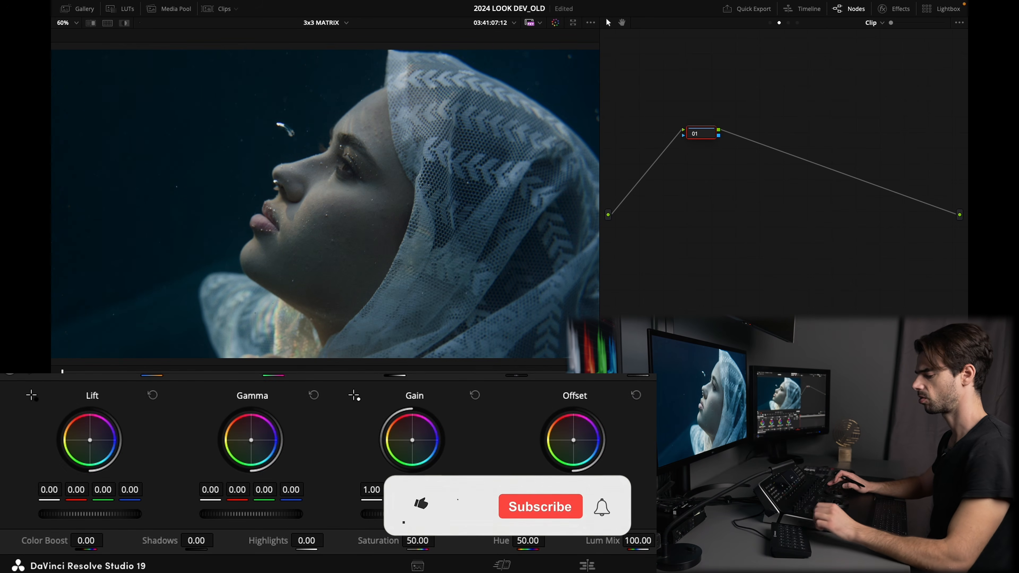
key(alt+s)
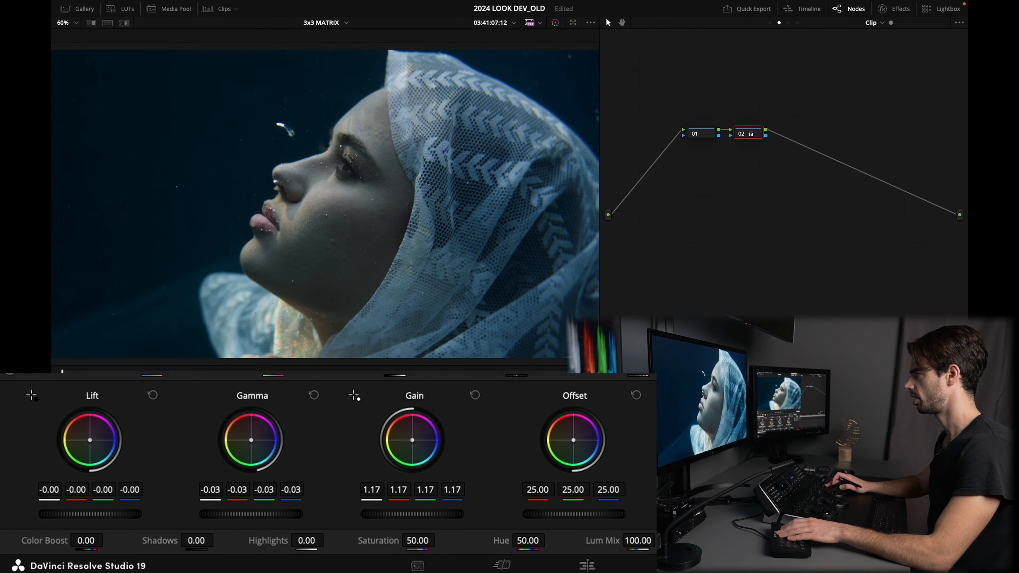
key(alt+s)
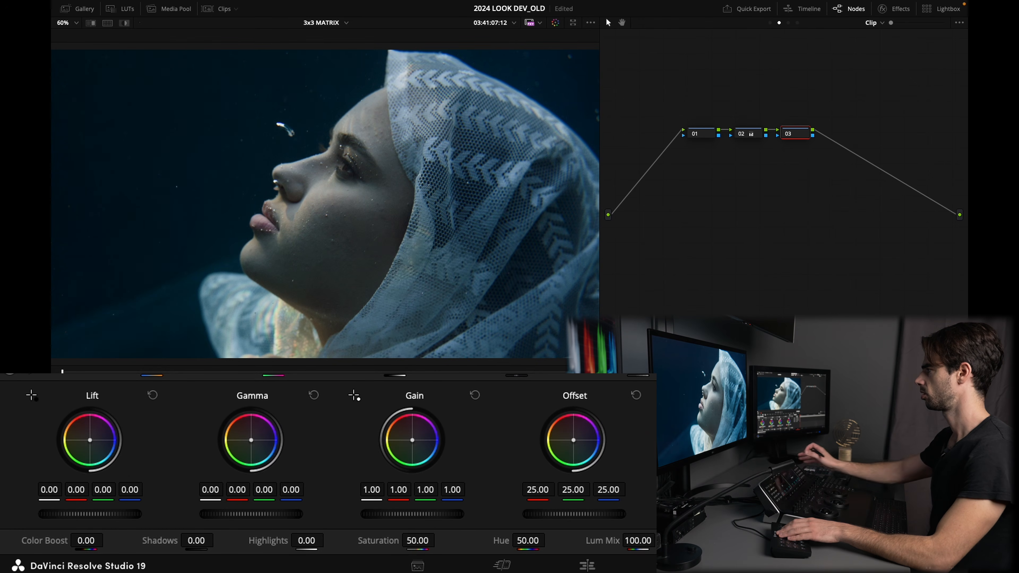
Step: Open the HDR color wheels and toggle the current node off and on to compare the grade
click(150, 403)
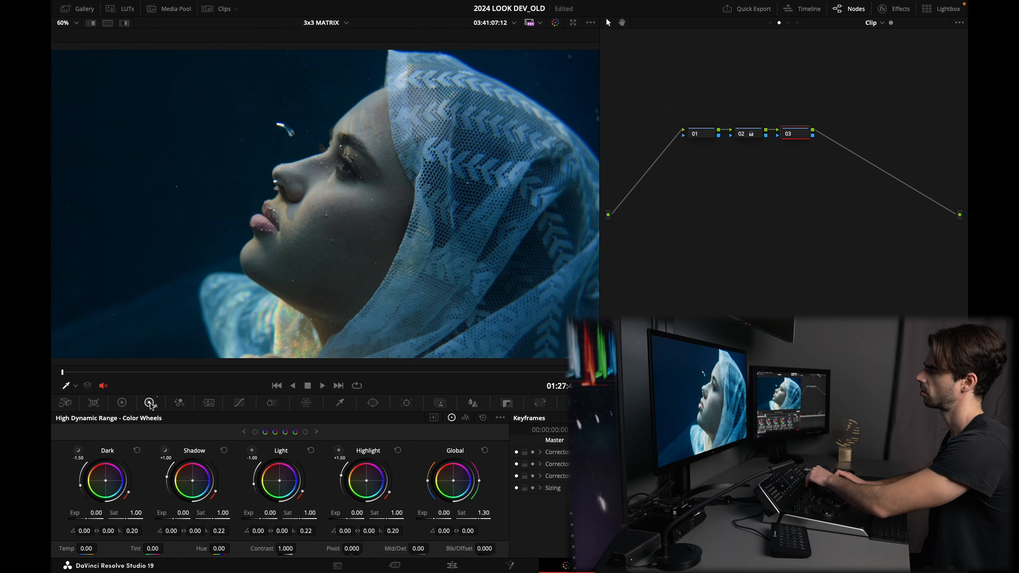
key(super+d)
key(super+d)
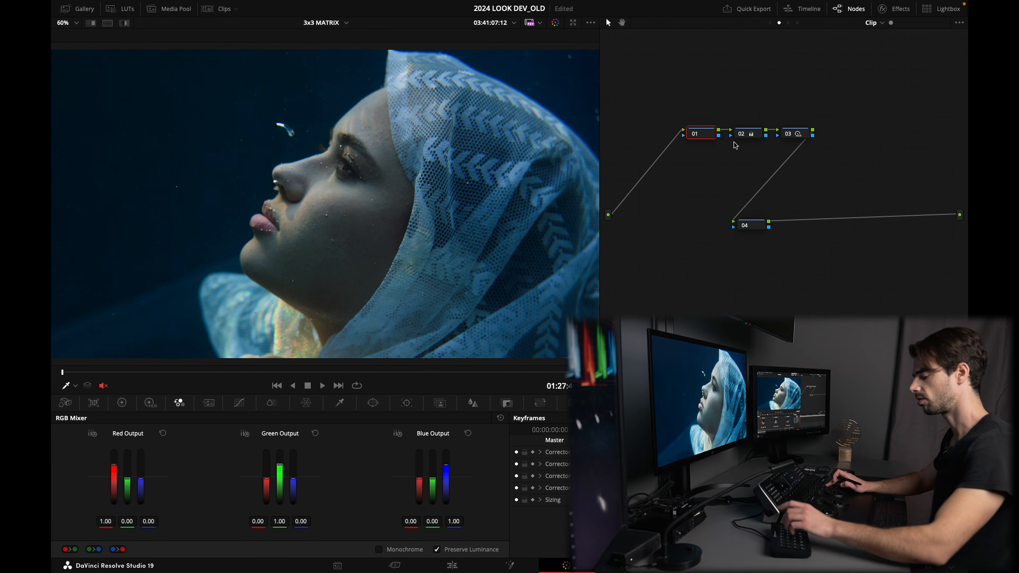
Step: Reopen the HDR color wheels and repeatedly toggle node 01 off and on to compare its effect
click(150, 404)
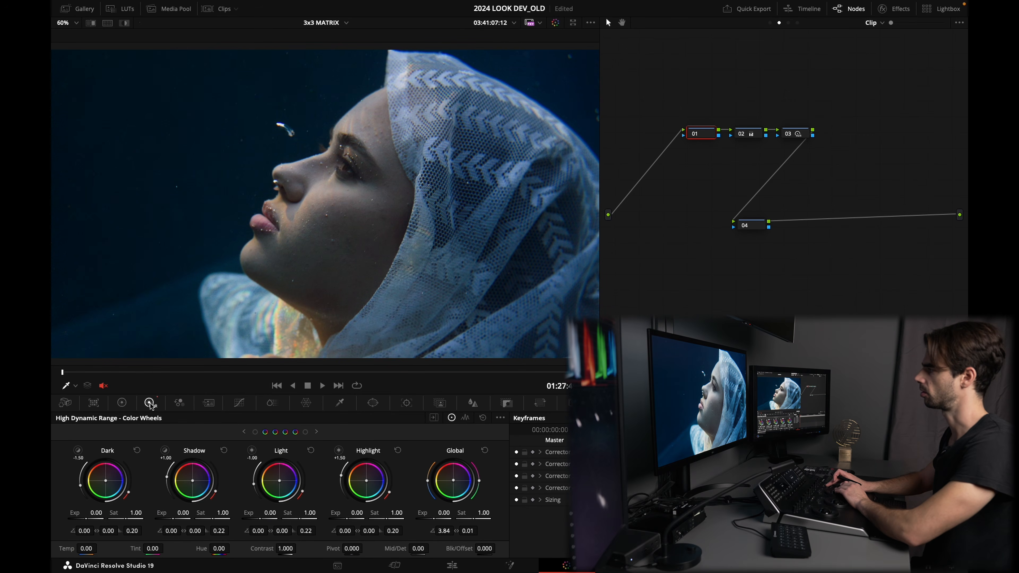
key(super+d)
key(super+d)
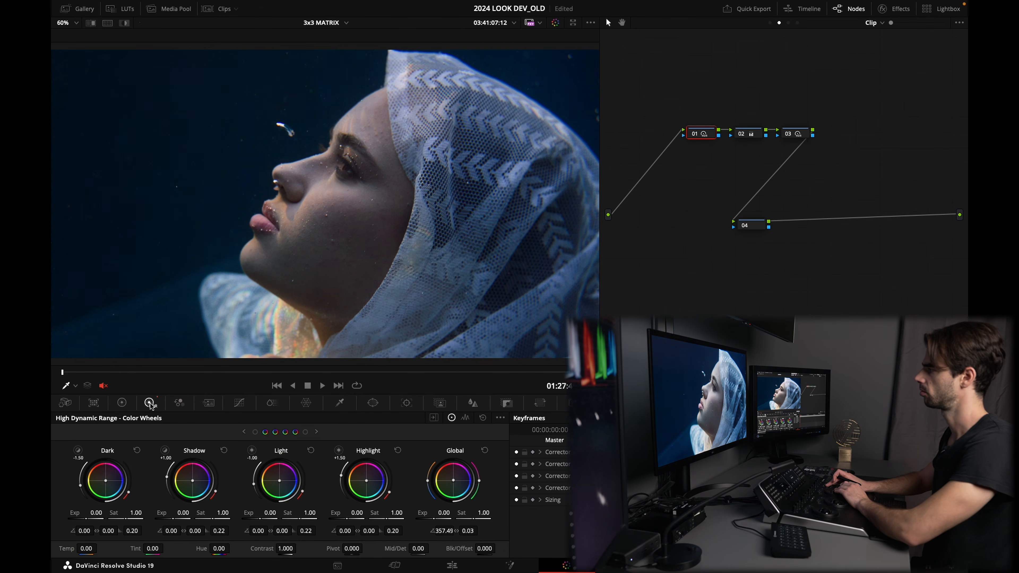
key(super+d)
key(super+d)
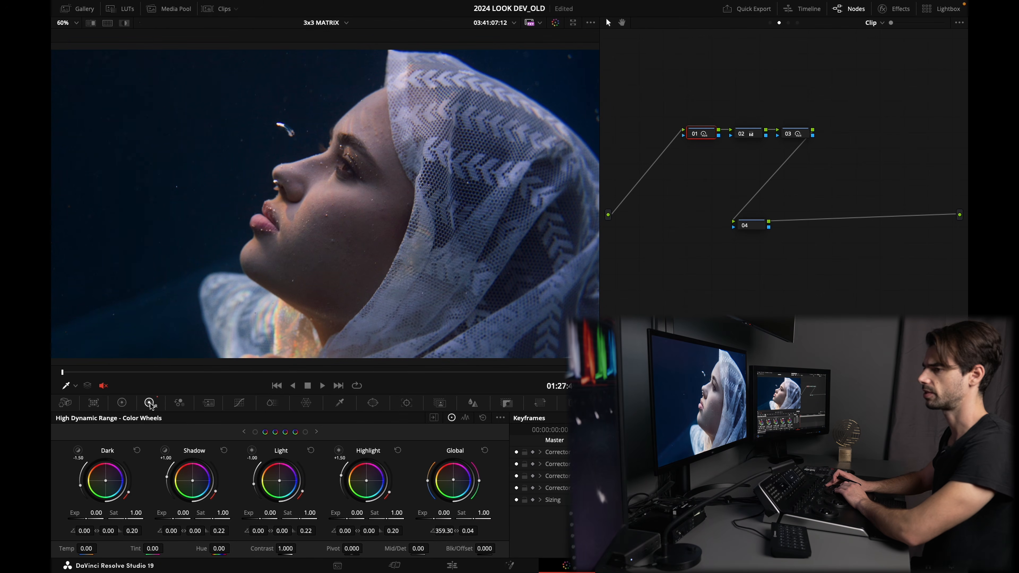
key(super+d)
key(super+d)
key(super+d)
key(super+d)
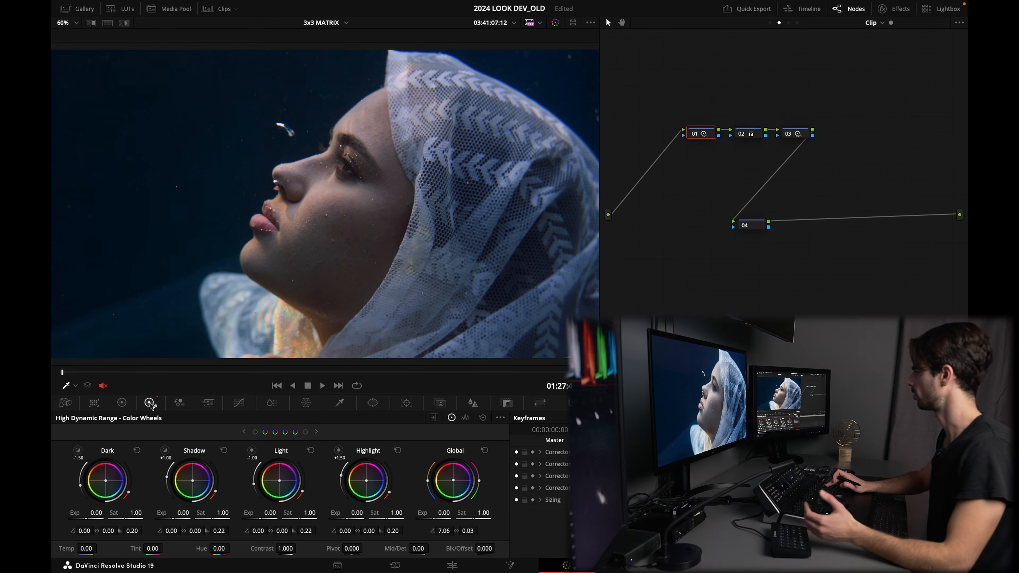
key(super+d)
key(super+d)
Step: Switch between local grade versions 1 and 2 of the clip
key(super+n)
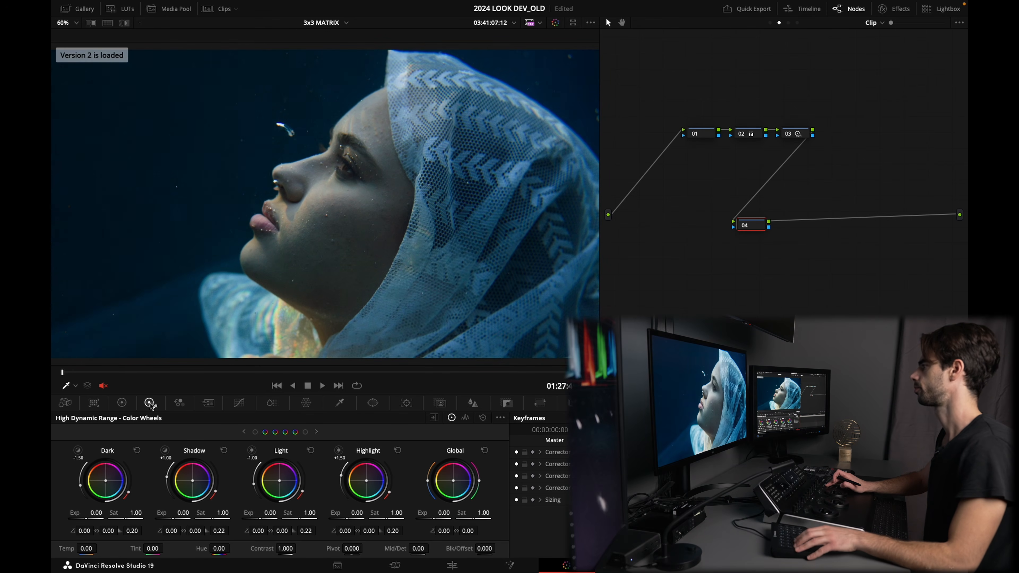
key(super+b)
key(super+n)
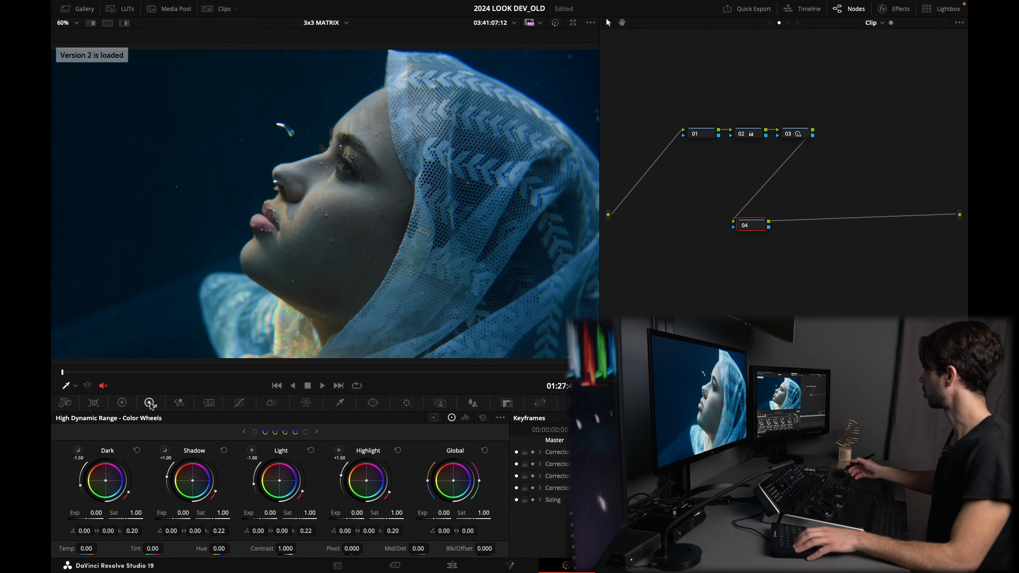
Step: Reposition node 04 and set its RGB Mixer red output to about 1.19 red and -0.12 green
drag(751, 223, 736, 226)
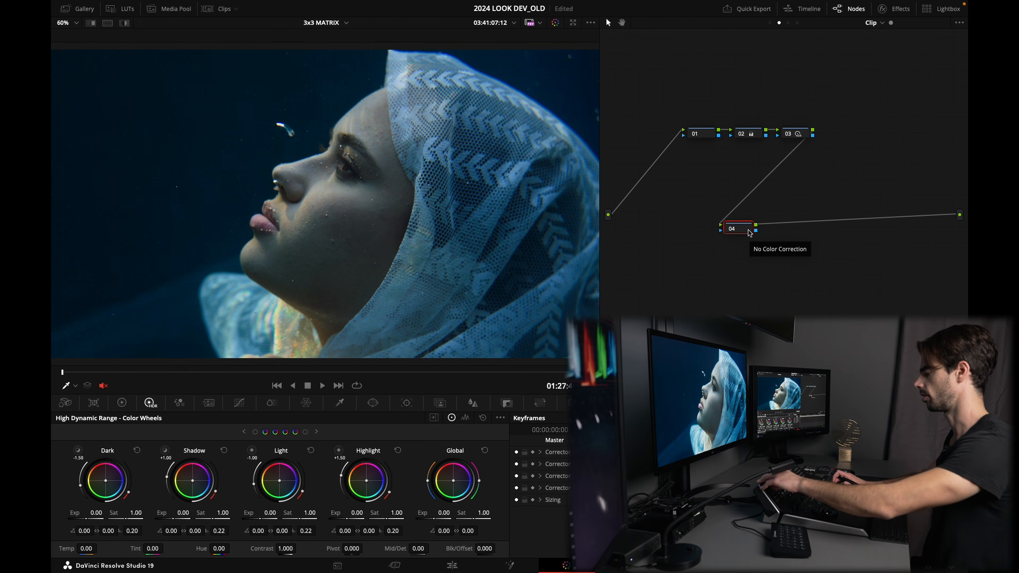
key(alt+z)
key(alt+z)
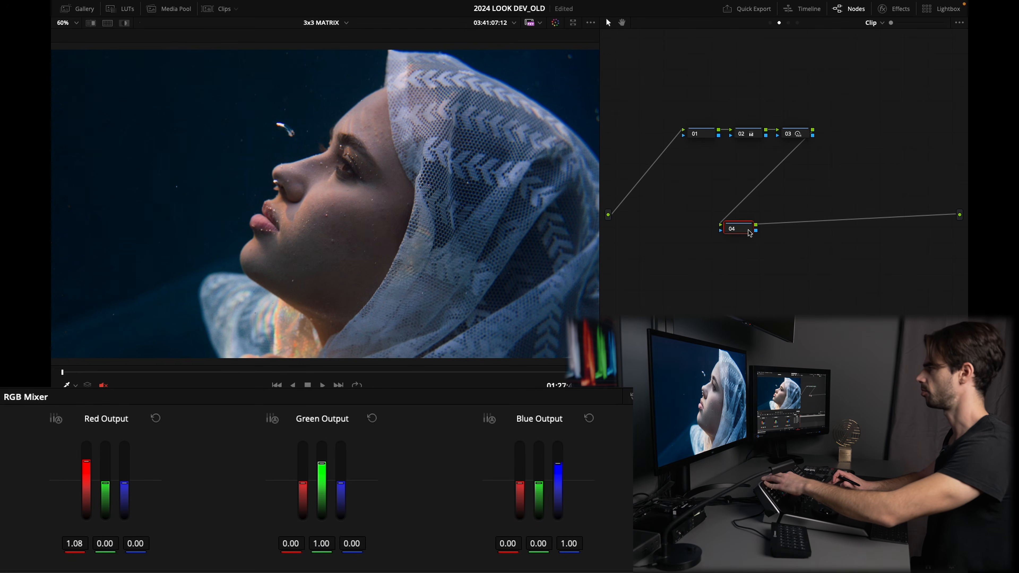
key(ctrl+d)
key(ctrl+d)
key(ctrl+d)
key(ctrl+d)
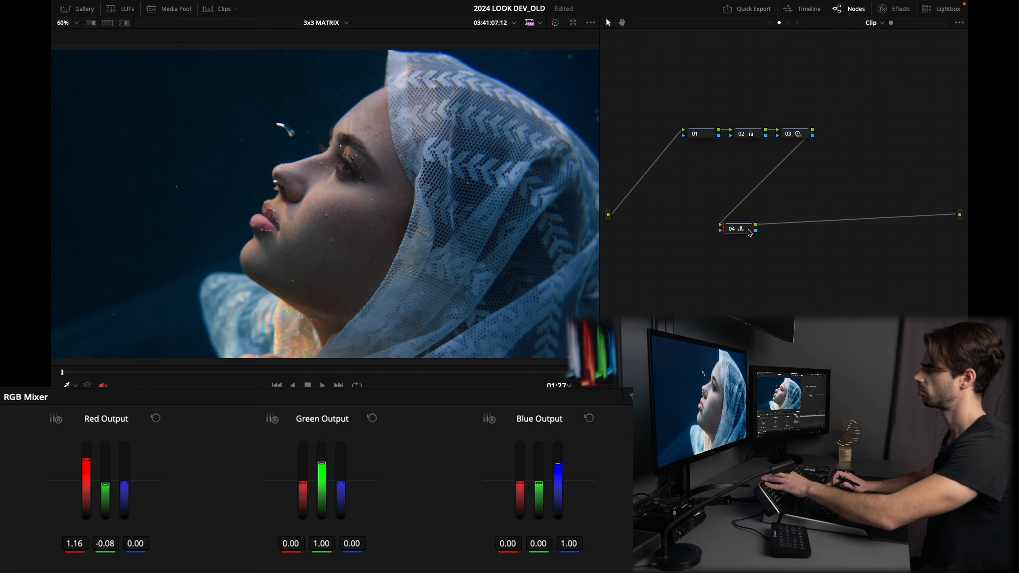
key(ctrl+d)
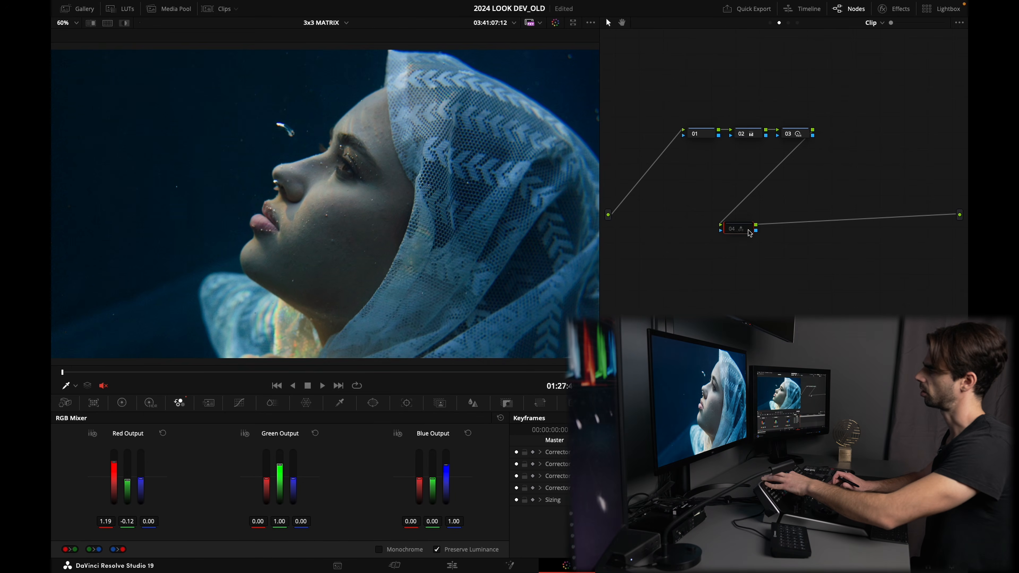
Step: Flip back and forth between grade versions 1 and 2 to compare the red channel mix
key(super+b)
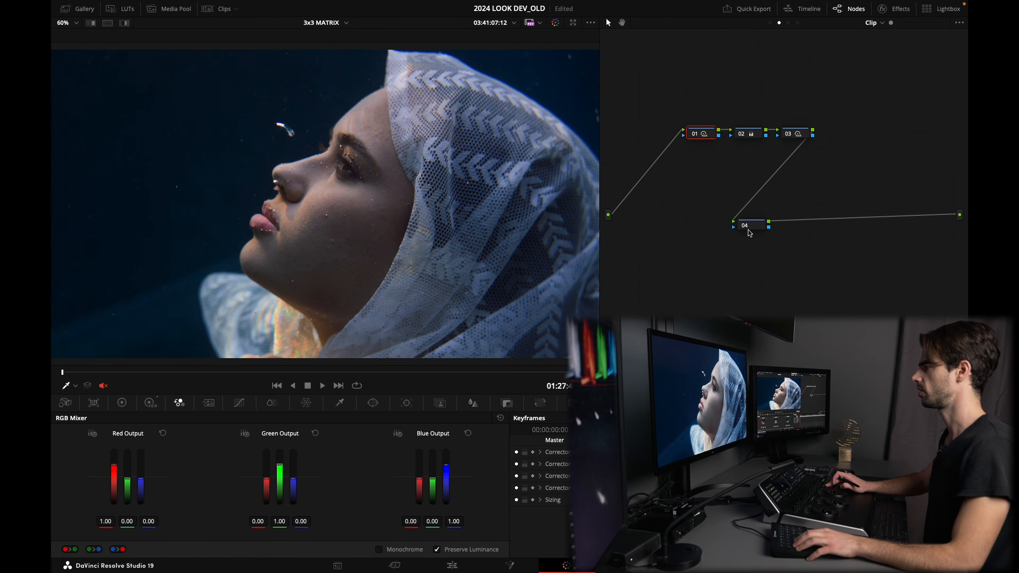
key(super+b)
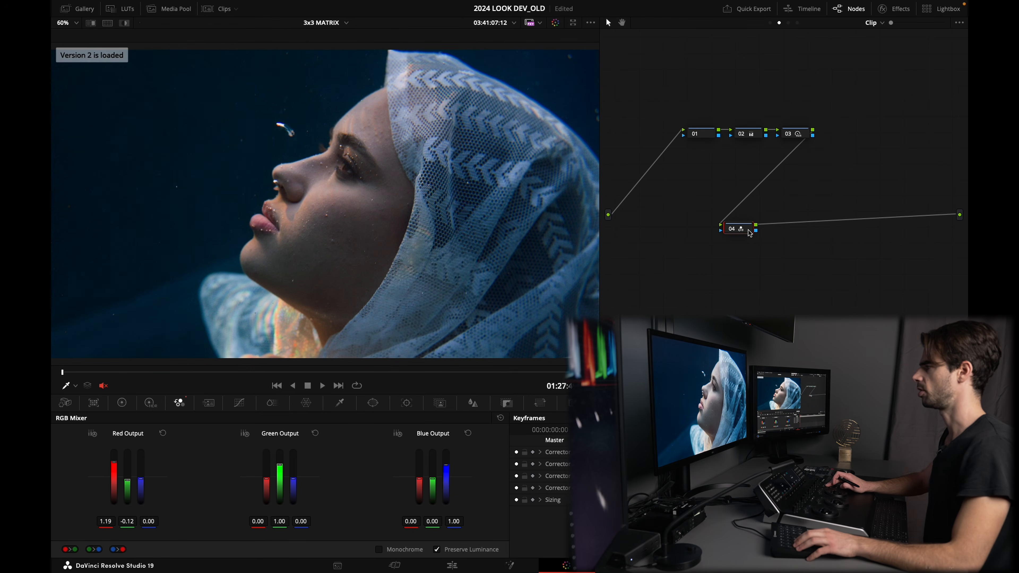
key(super+b)
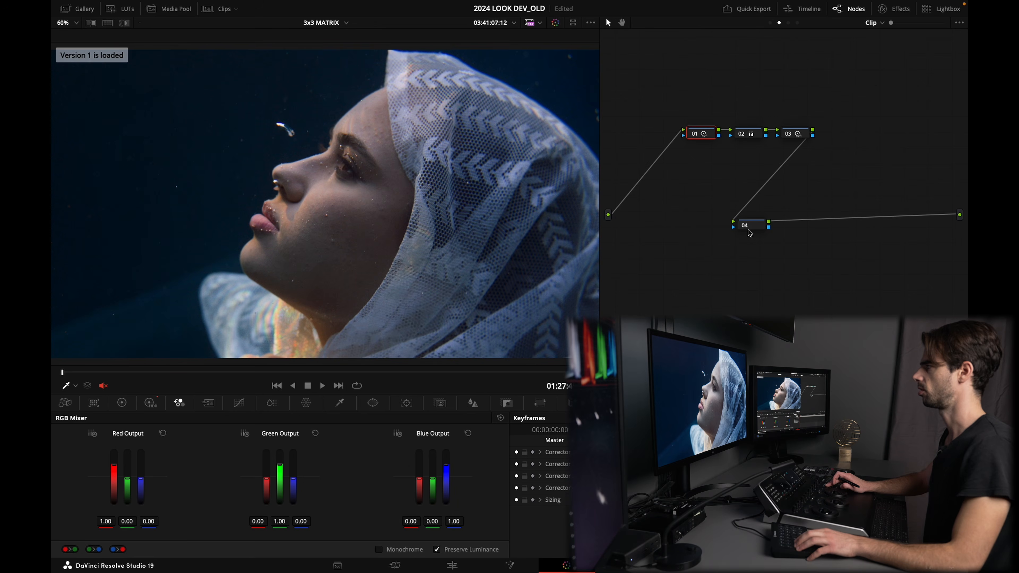
key(super+b)
key(super+b)
key(super+b)
key(super+b)
key(super+b)
key(super+b)
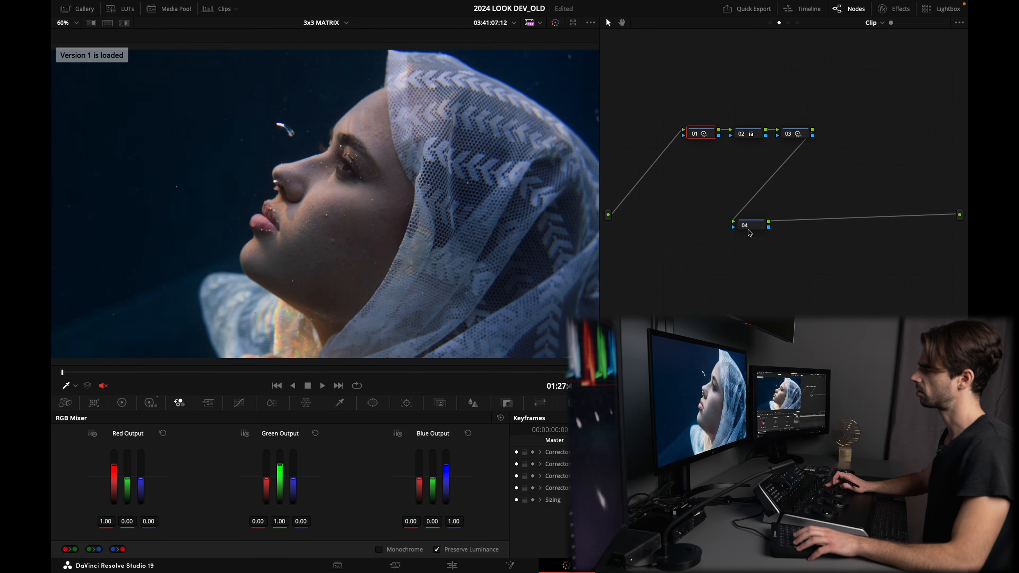
key(super+b)
key(super+b)
key(super+b)
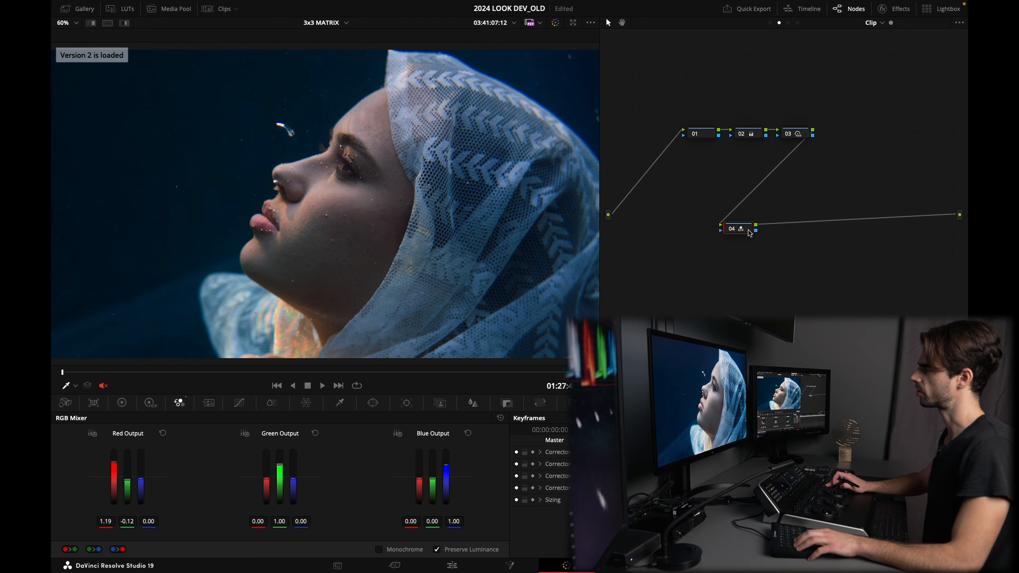
key(super+b)
key(super+b)
key(super+b)
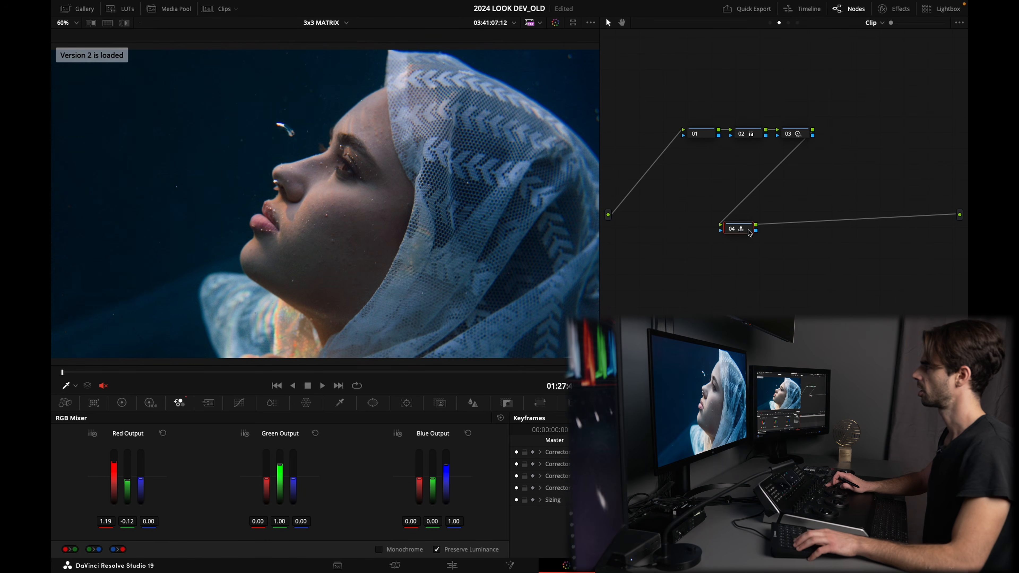
key(super+b)
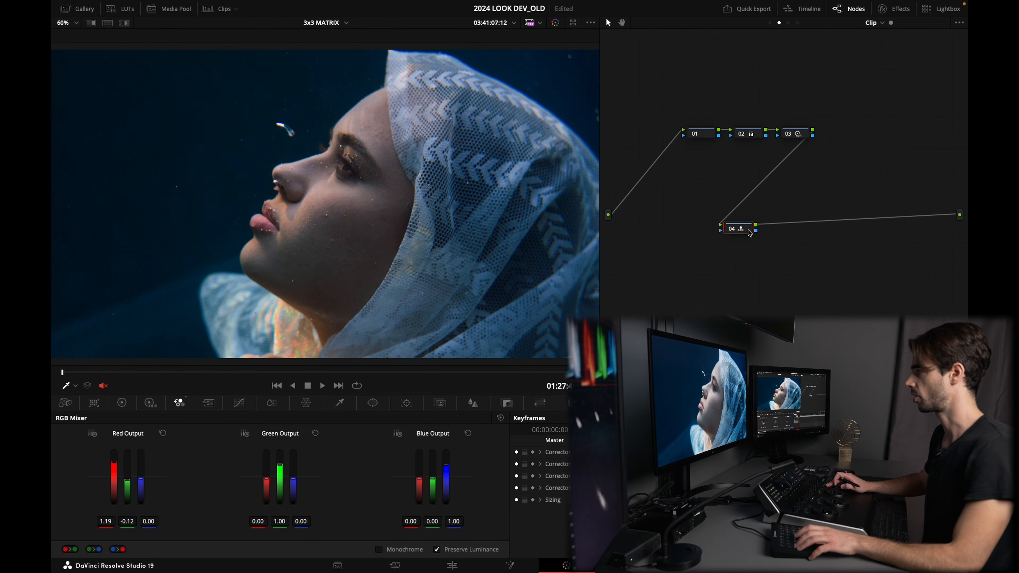
key(super+b)
key(super+n)
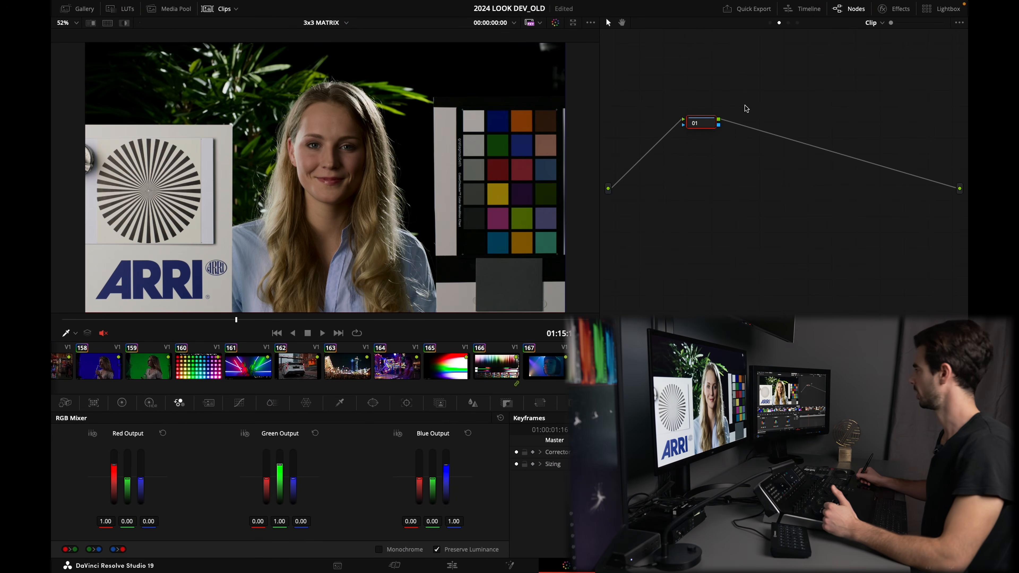
Step: Show the timeline node tree on the ARRI clip and toggle the CONTRAST node off and on
click(796, 23)
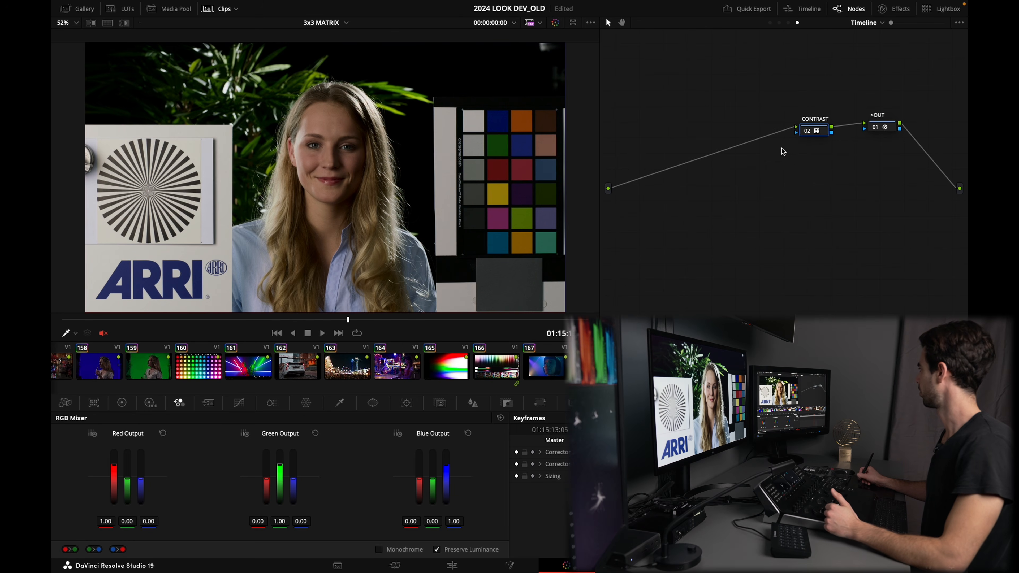
key(ctrl+d)
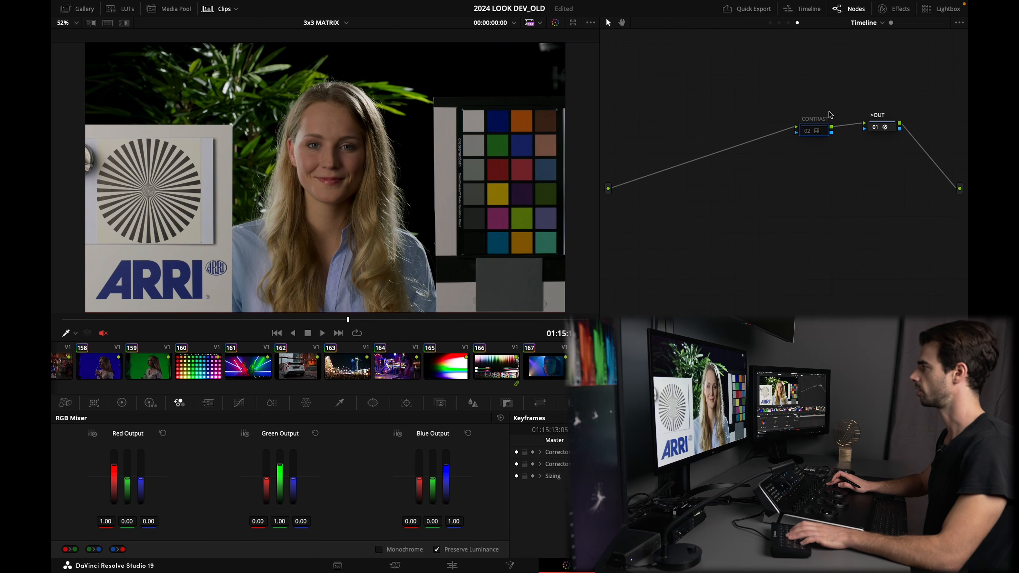
key(ctrl+d)
key(ctrl+d)
key(ctrl+d)
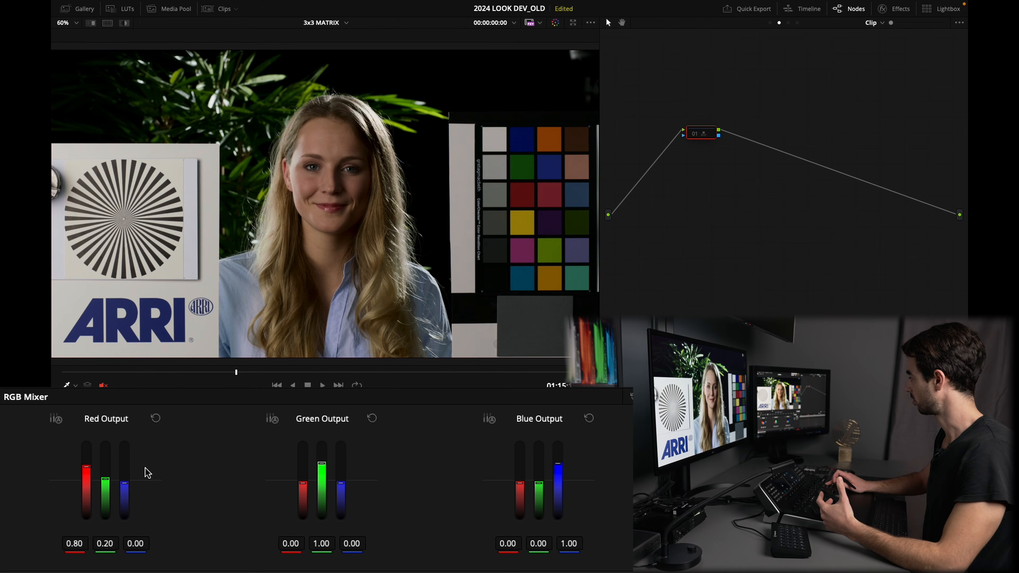
Step: Reset the RGB Mixer red output and set the green output mix to 0.13, 0.77 and 0.09
key(shift+Home)
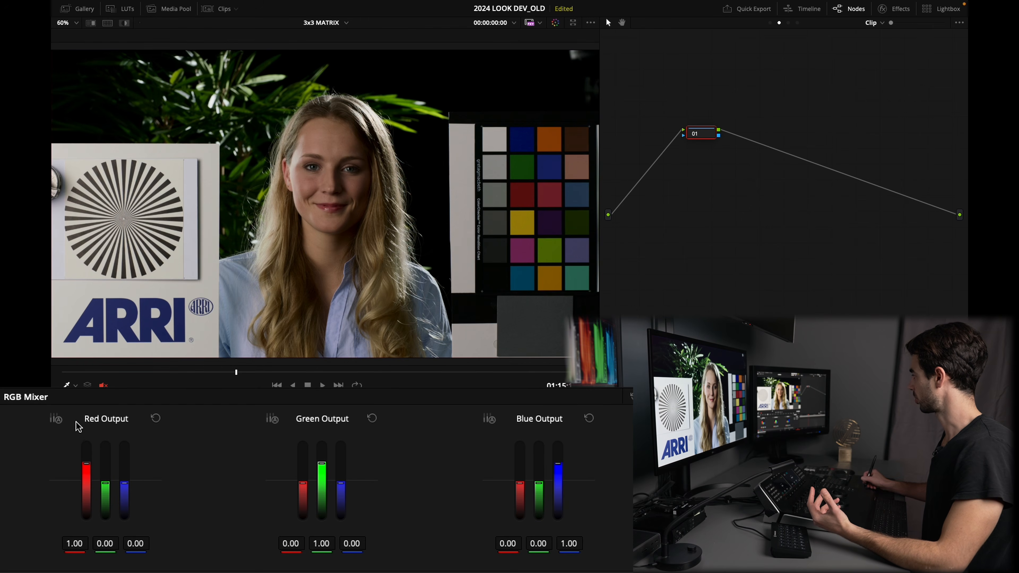
click(59, 419)
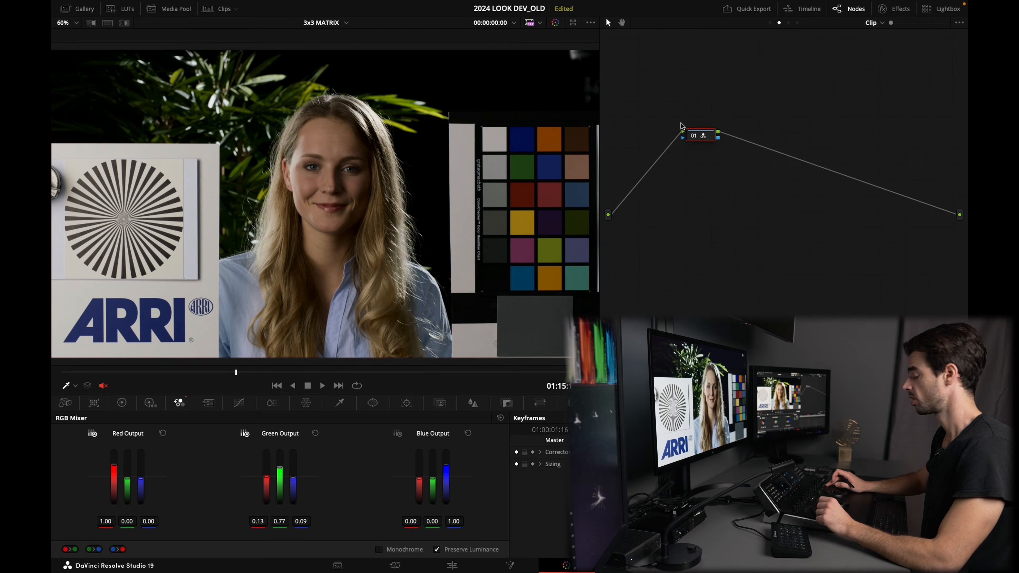
Step: Toggle node 01 off and on to compare the channel mix, then show the clip thumbnails
key(super+d)
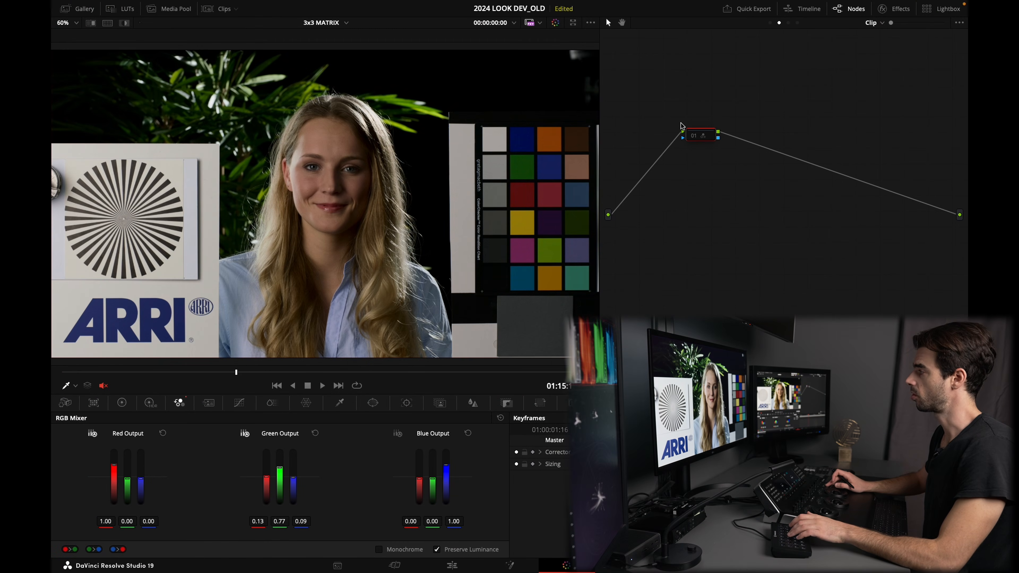
key(super+d)
key(super+d)
key(super+d)
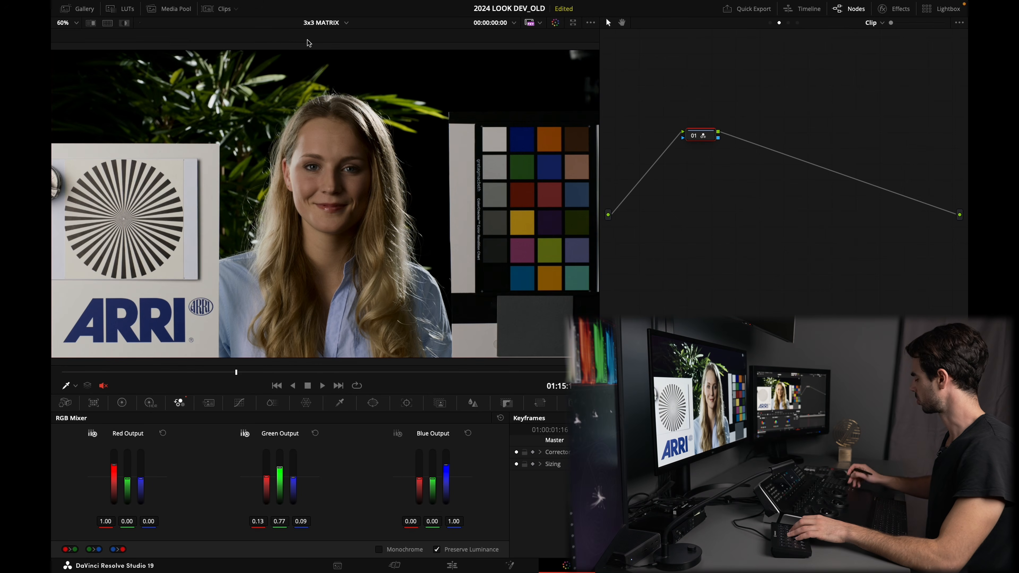
drag(694, 136, 687, 139)
click(224, 10)
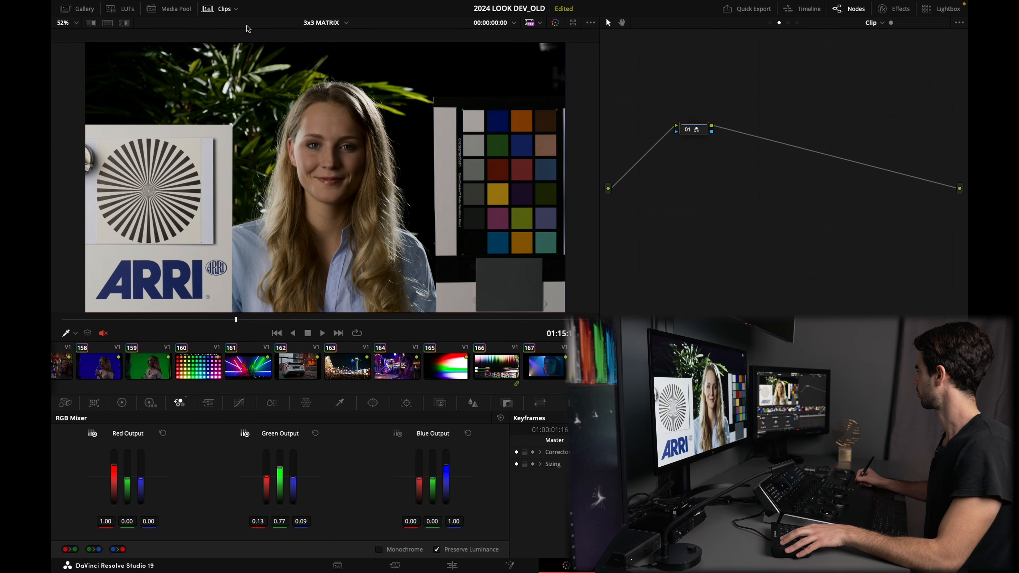
Step: Switch to the laundromat clip and hide the clip thumbnails strip
click(696, 365)
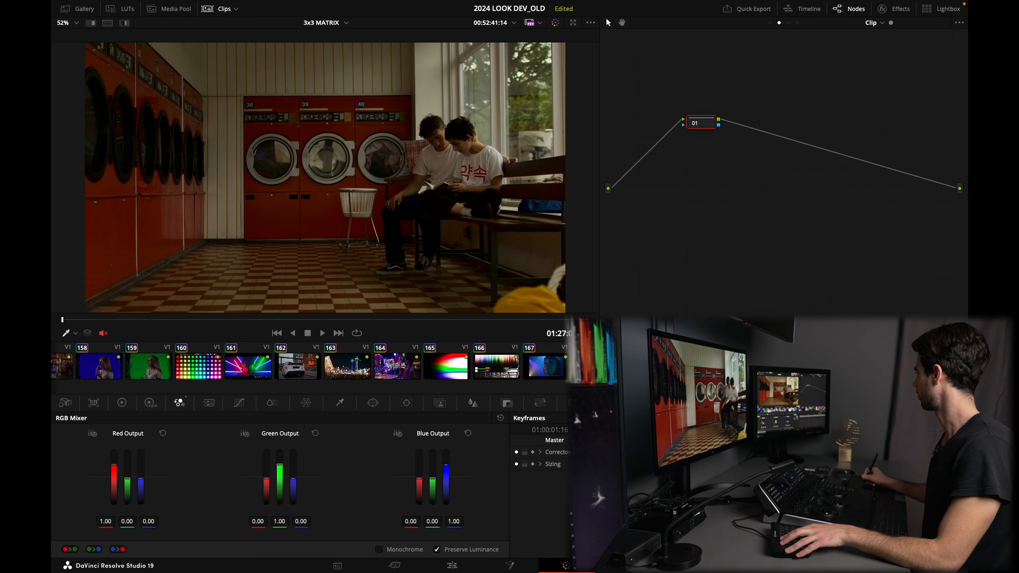
click(222, 8)
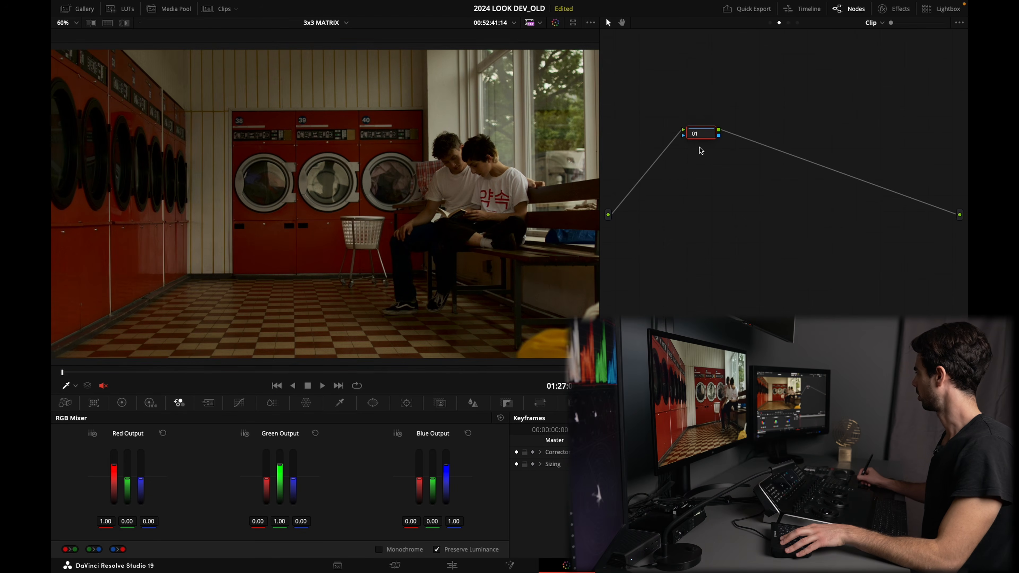
Step: Add four serial nodes after node 01 and move node 05 below the main chain
key(alt+s)
key(alt+s)
key(alt+s)
key(alt+s)
drag(888, 140, 694, 232)
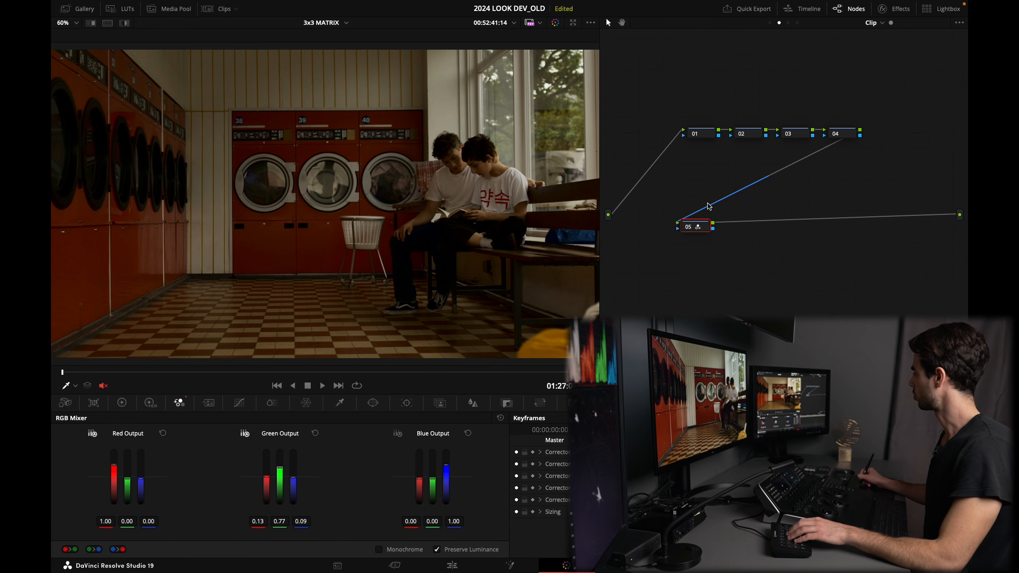
Step: On node 01, open HDR Color Wheels and shift the Global wheel balance to 244.35 at 0.03
click(707, 139)
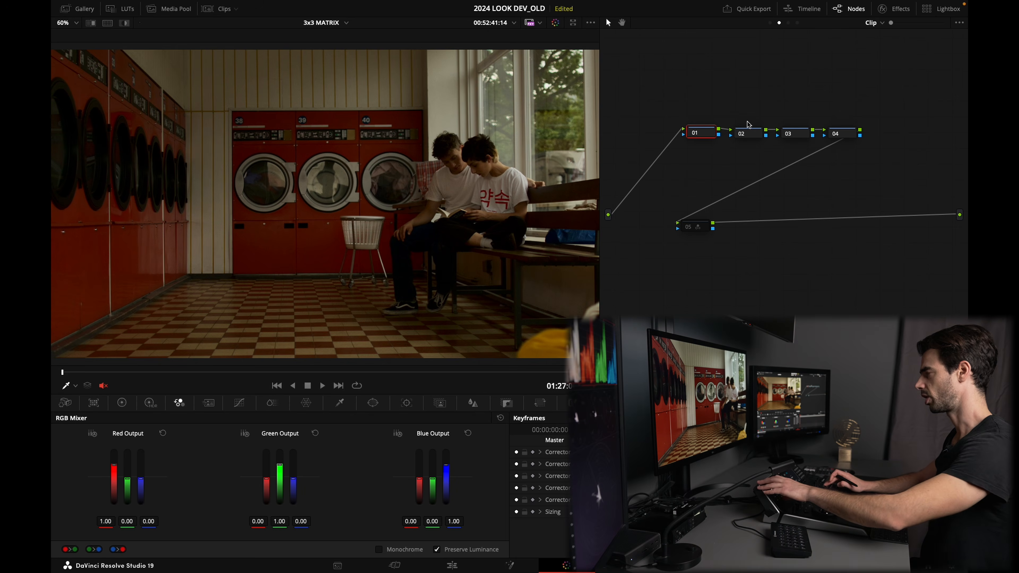
click(150, 403)
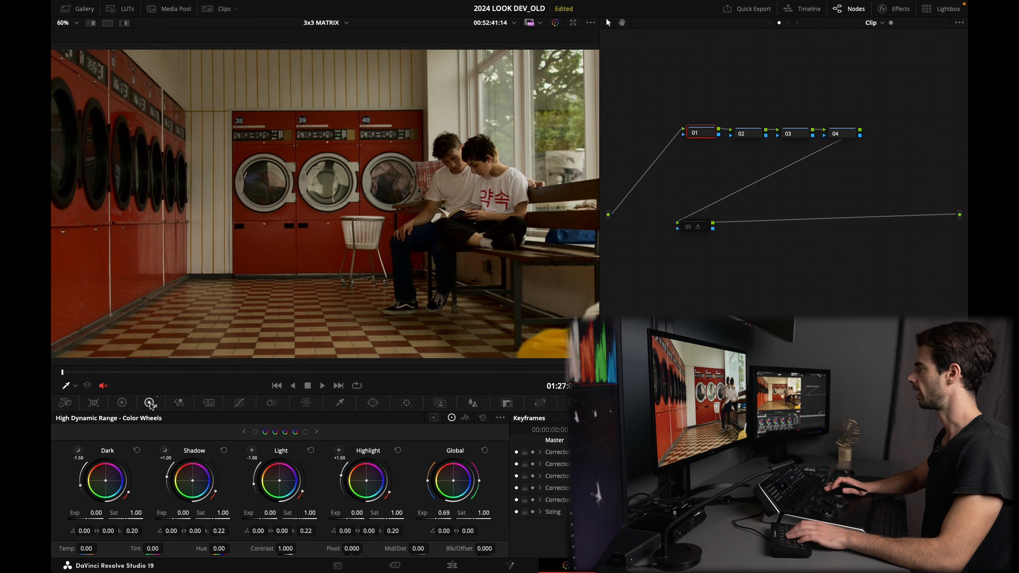
key(super+d)
key(super+d)
key(super+d)
key(super+d)
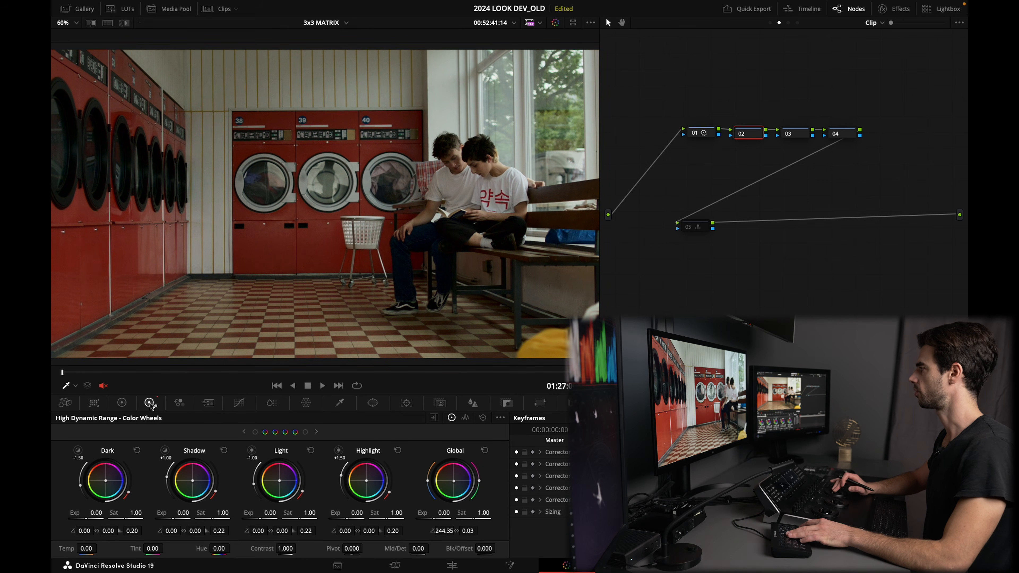
key(super+d)
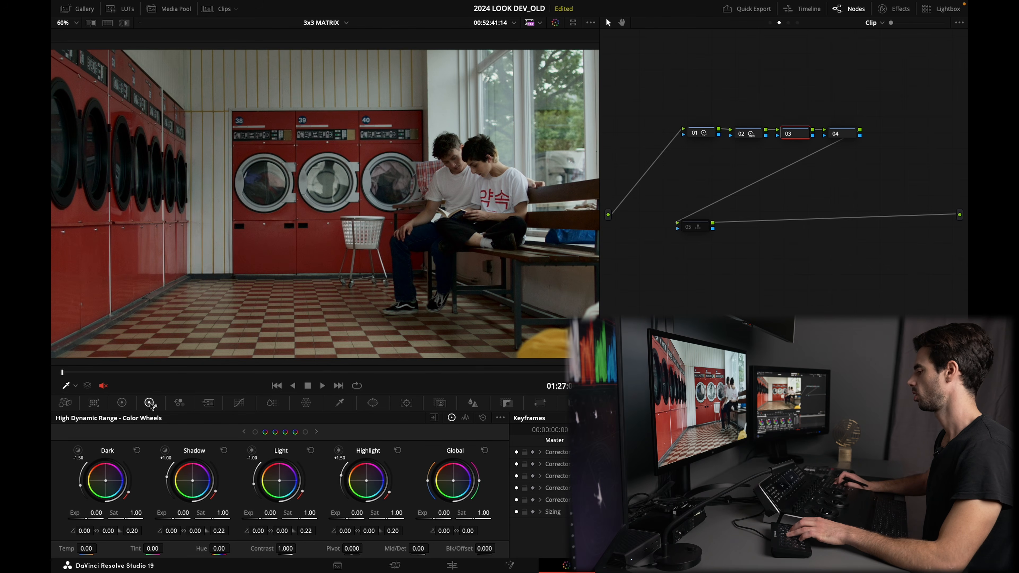
Step: On node 03, open Primaries Color Wheels and set lift and gamma to -0.01 and gain to 1.08
key(alt+z)
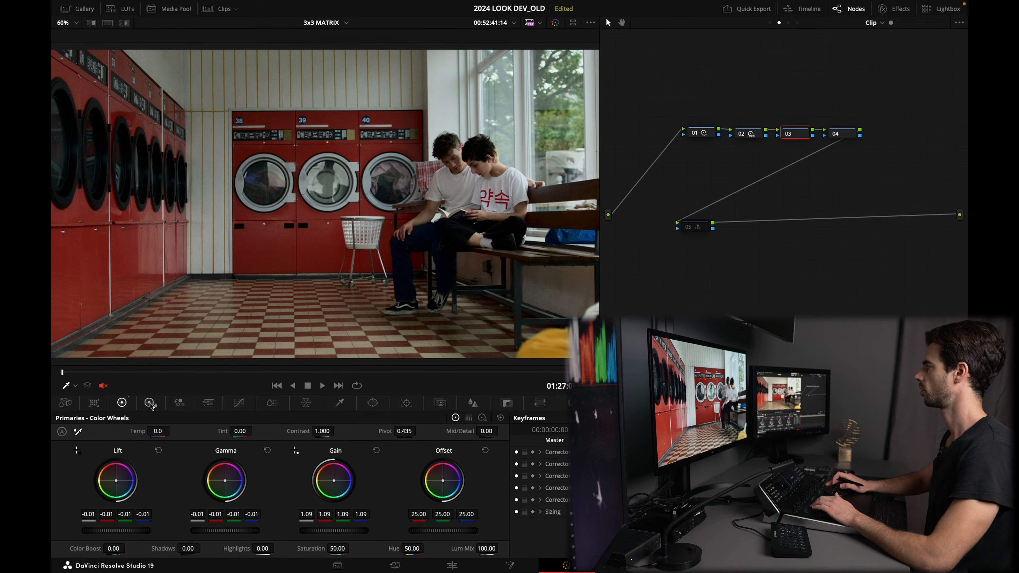
key(super+d)
key(super+d)
key(super+d)
key(super+d)
key(alt+shift+apostrophe)
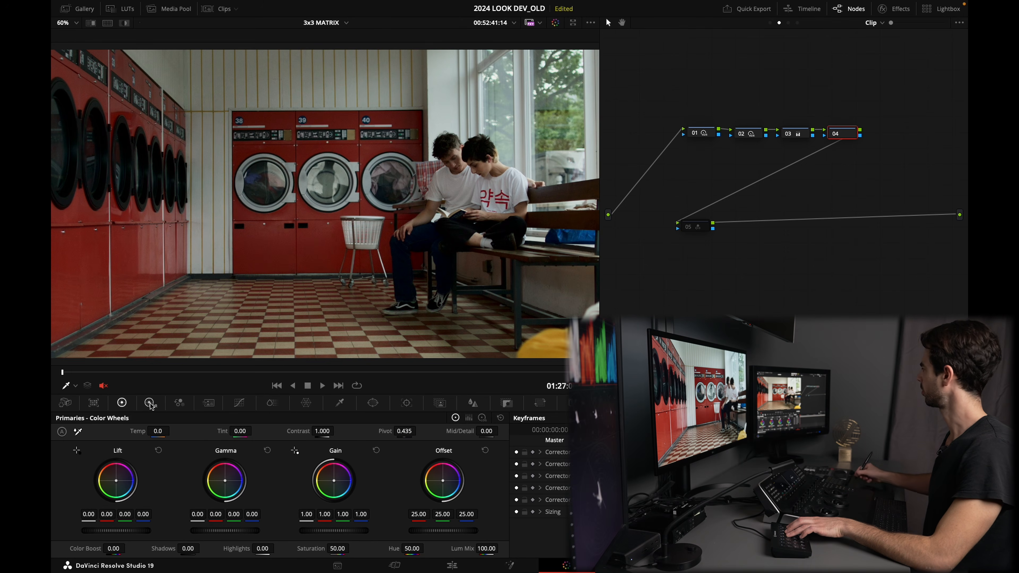
Step: Revisit node 02 and refine its HDR Global wheel balance to 239.77 at 0.06
click(805, 134)
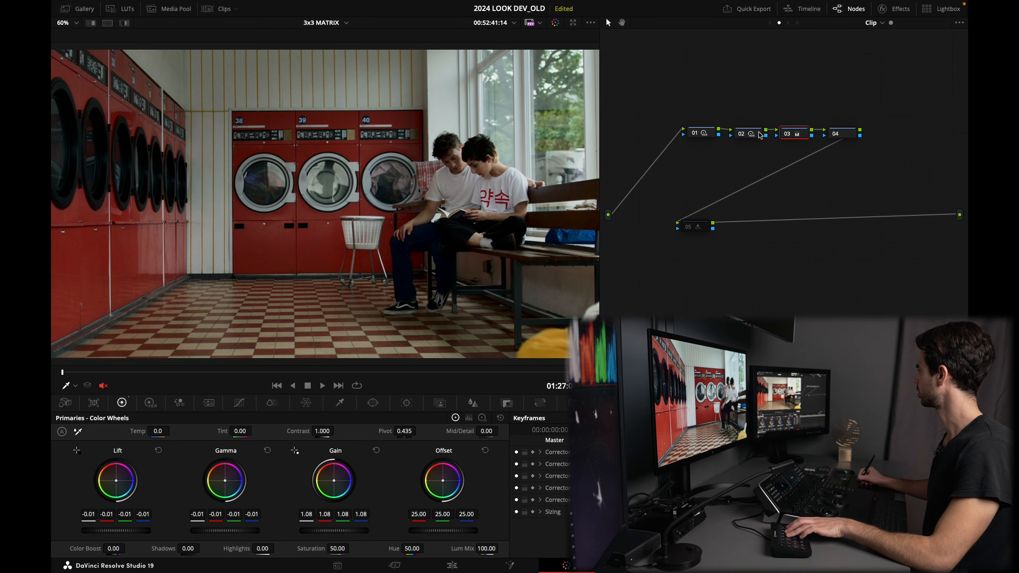
click(742, 134)
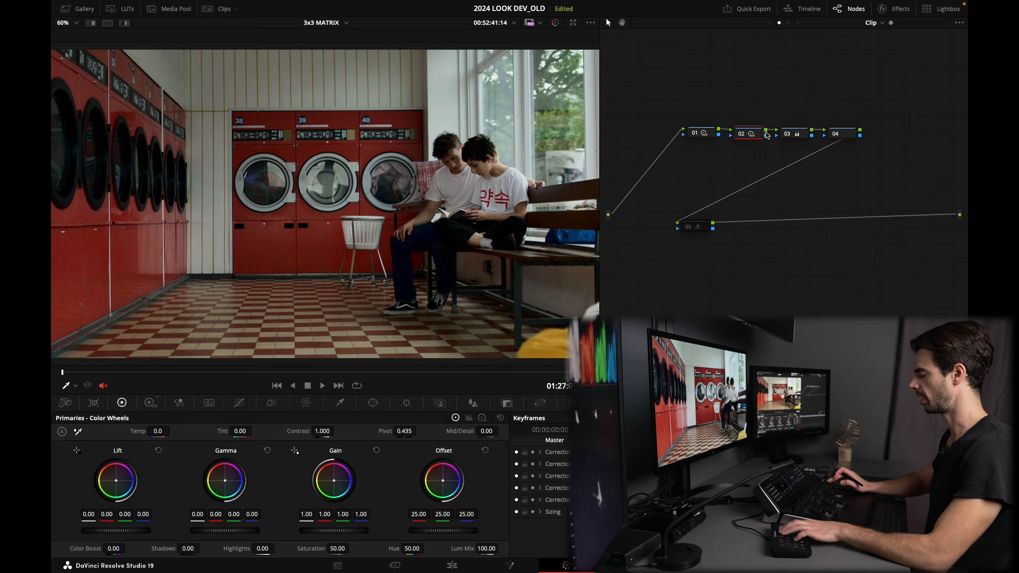
click(150, 404)
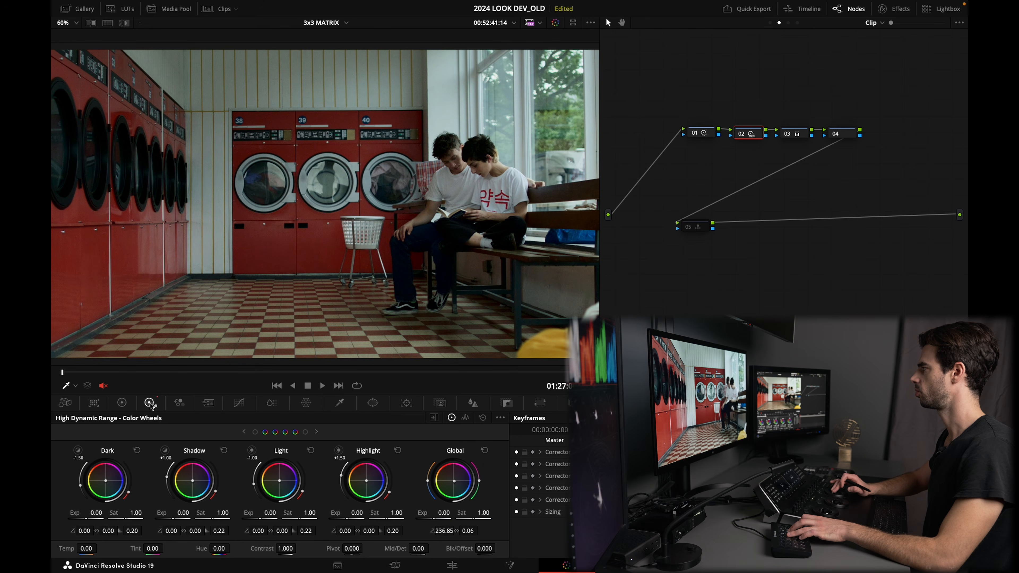
key(super+d)
key(super+d)
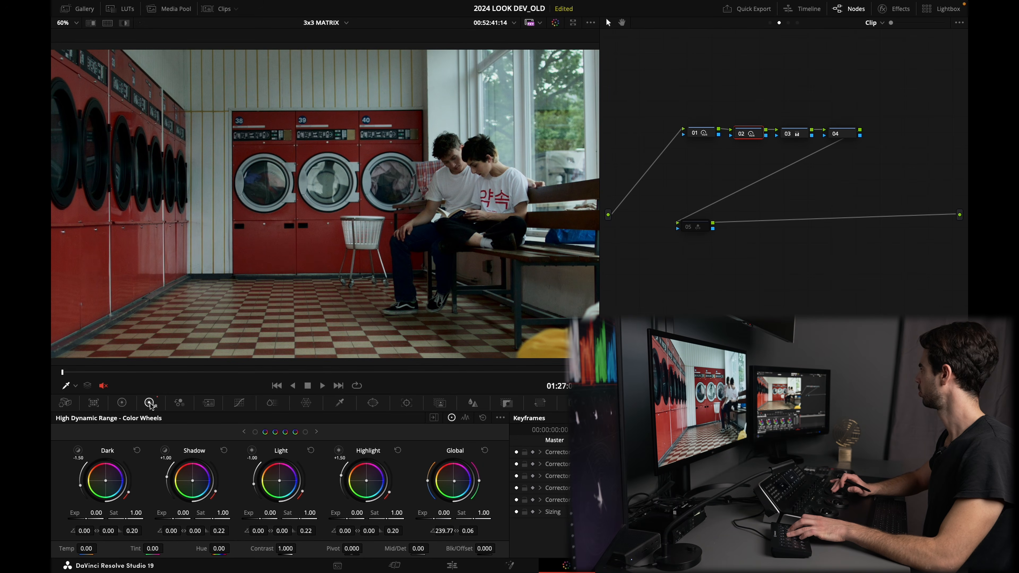
Step: On node 04, raise the HDR Global saturation to 1.13
key(shift+apostrophe)
key(shift+apostrophe)
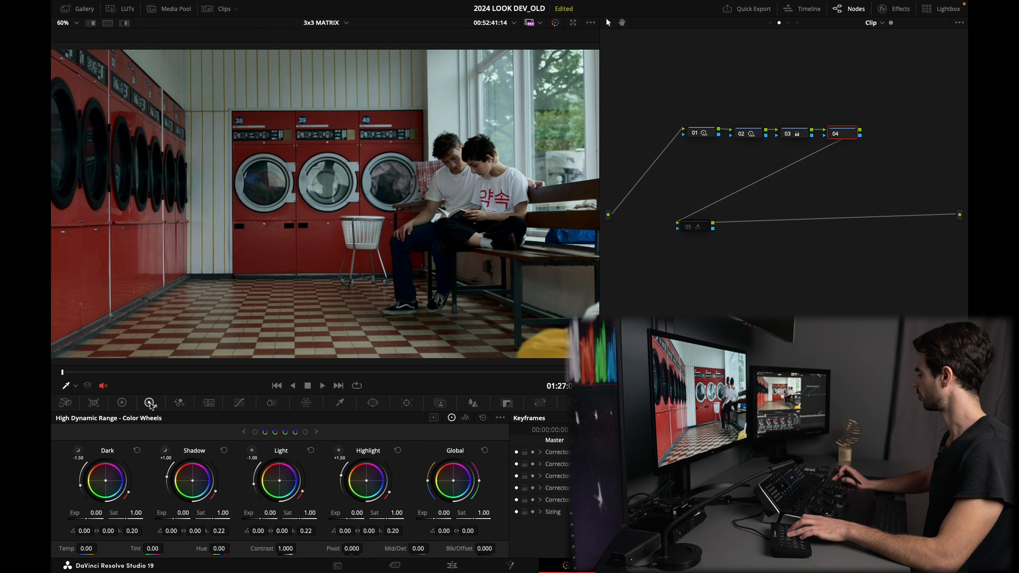
key(super+d)
key(super+d)
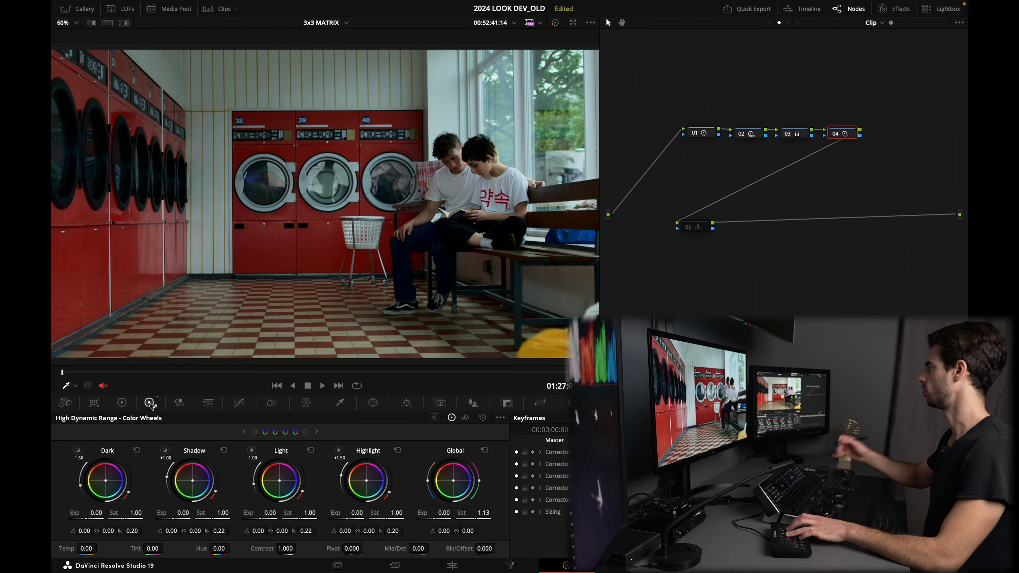
key(alt+shift+apostrophe)
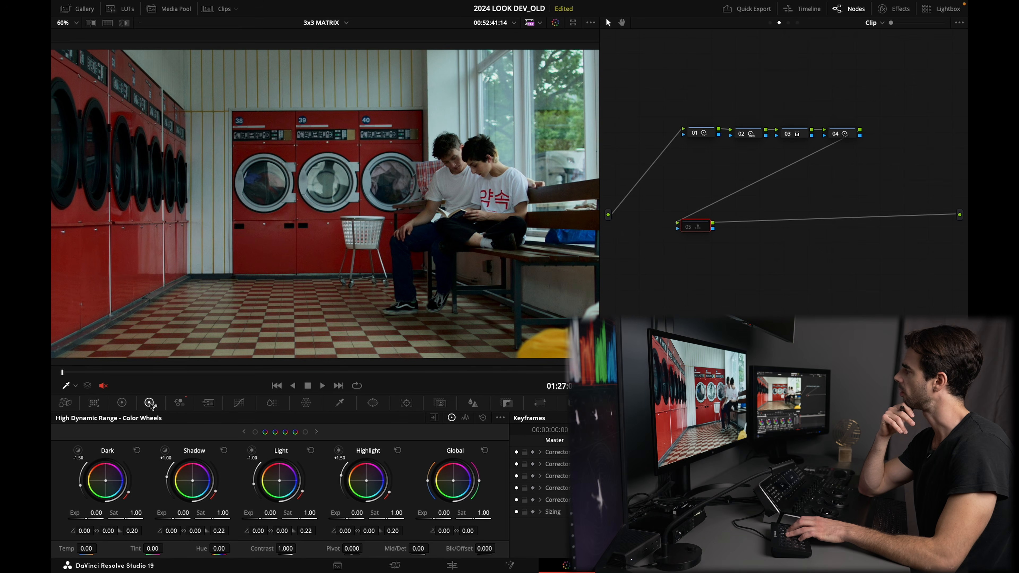
Step: Toggle node 05 off and on repeatedly to compare the grade with and without it
key(ctrl+d)
key(ctrl+d)
key(ctrl+d)
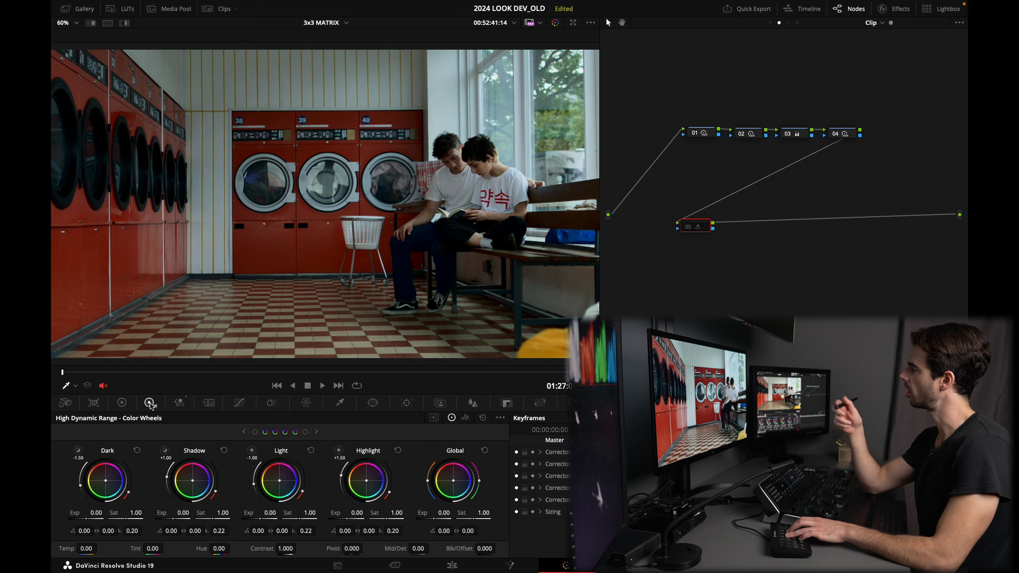
key(ctrl+d)
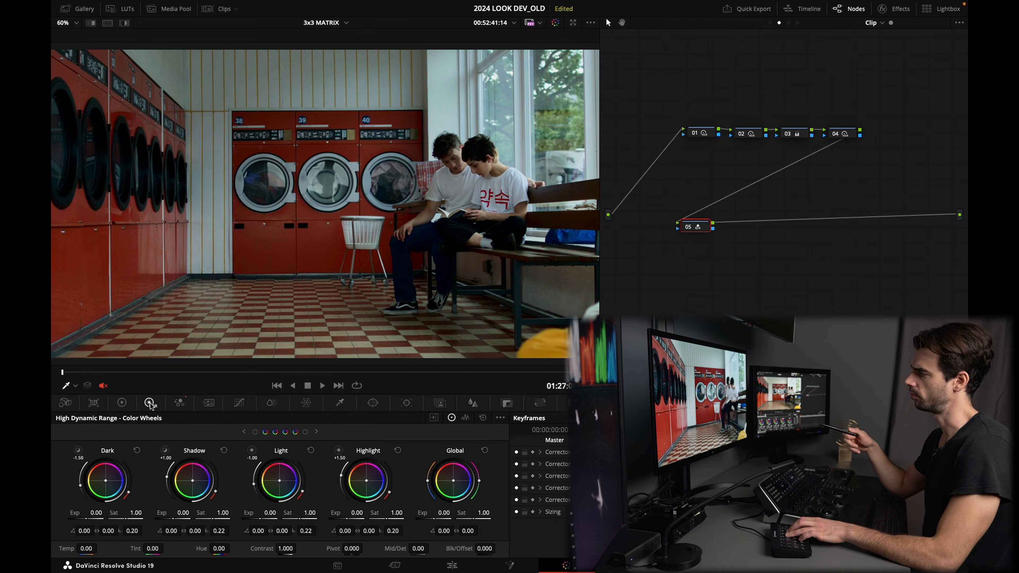
key(super+d)
key(super+d)
key(super+d)
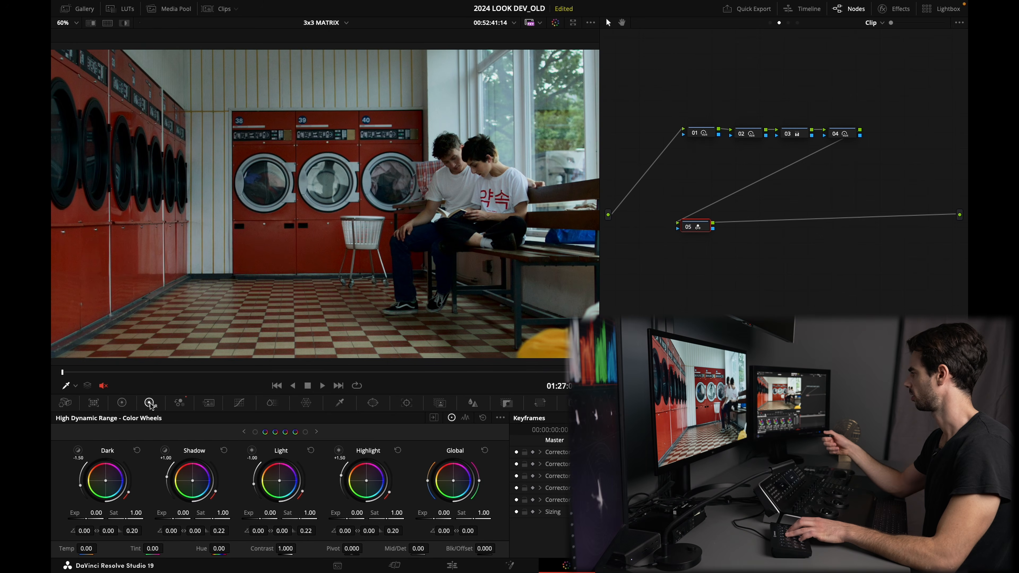
key(ctrl+d)
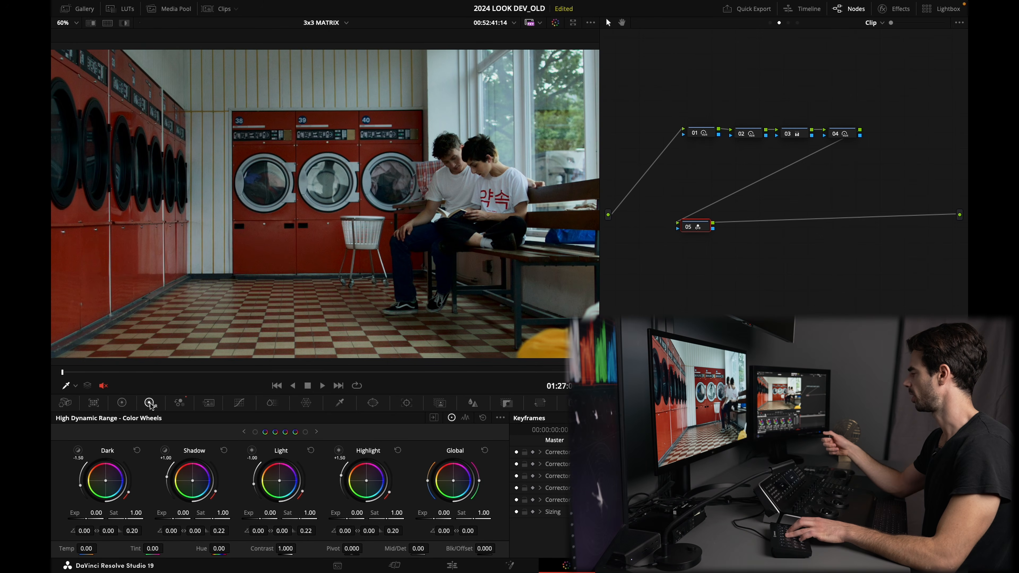
key(ctrl+d)
key(ctrl+d)
key(ctrl+d)
key(ctrl+d)
key(ctrl+d)
key(ctrl+d)
key(ctrl+d)
key(ctrl+d)
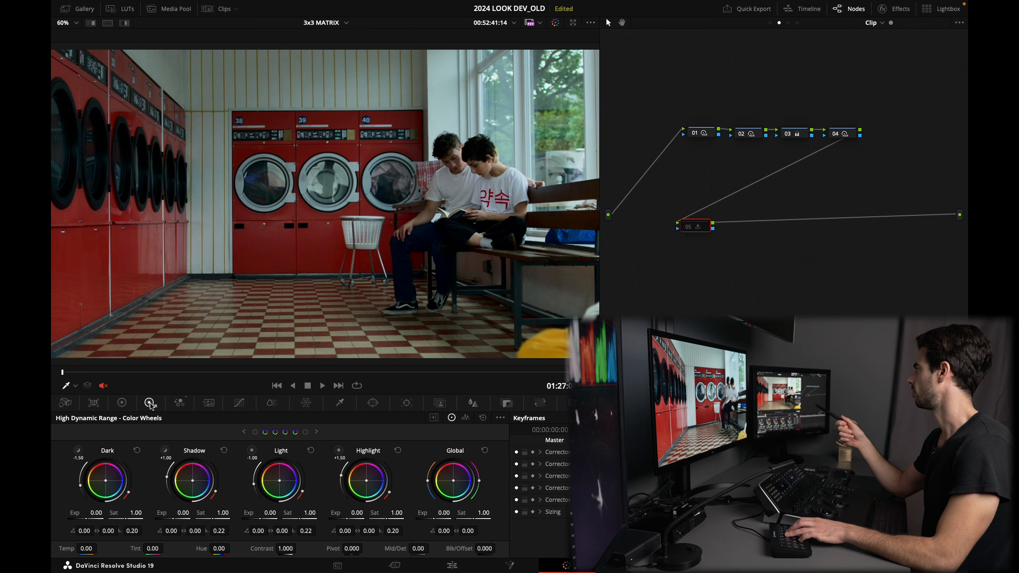
key(ctrl+d)
key(ctrl+d)
key(ctrl+d)
key(ctrl+d)
key(ctrl+d)
key(ctrl+d)
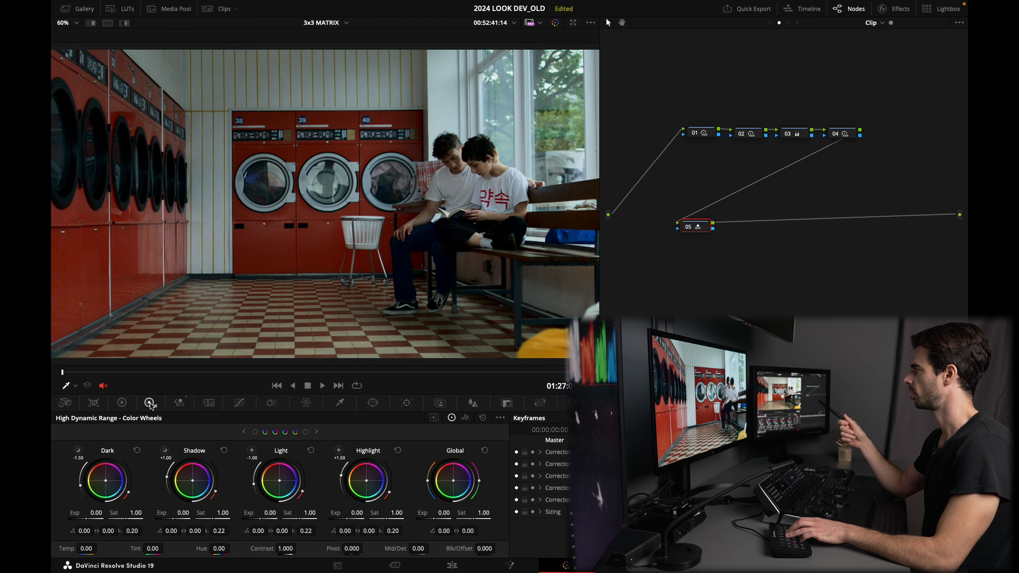
key(ctrl+d)
key(ctrl+d)
key(ctrl+d)
key(ctrl+d)
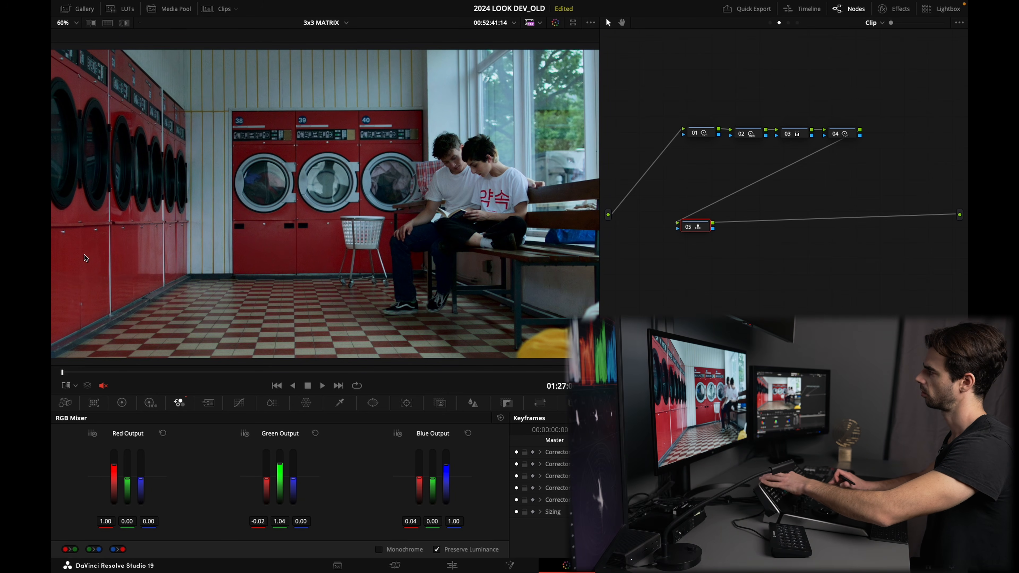
Step: In node 05's RGB Mixer, set green output to -0.02, 1.04, 0.00, blue to 0.04, -0.05, 1.02, and red to 1.17, -0.17, 0.00
key(super+d)
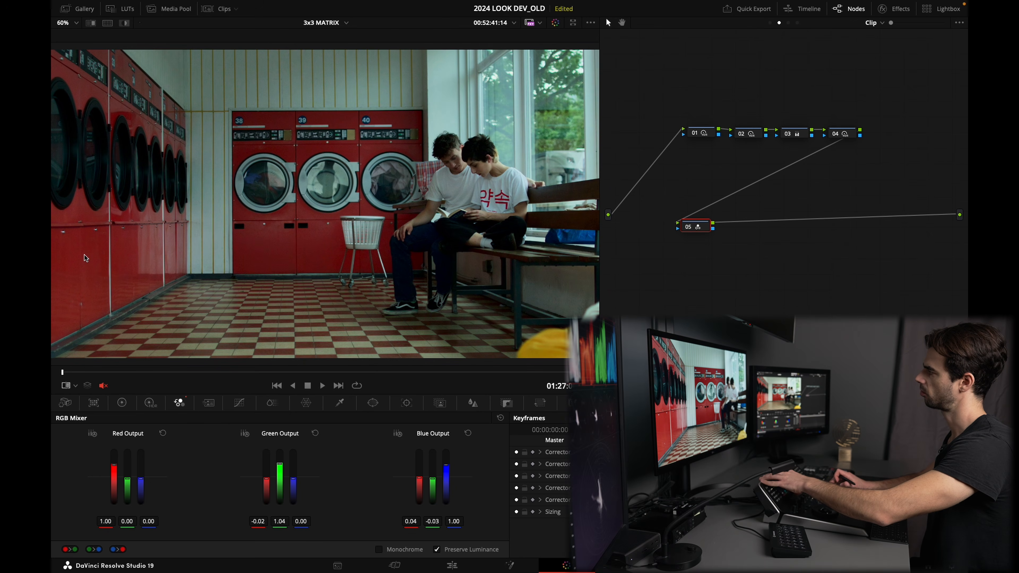
key(super+d)
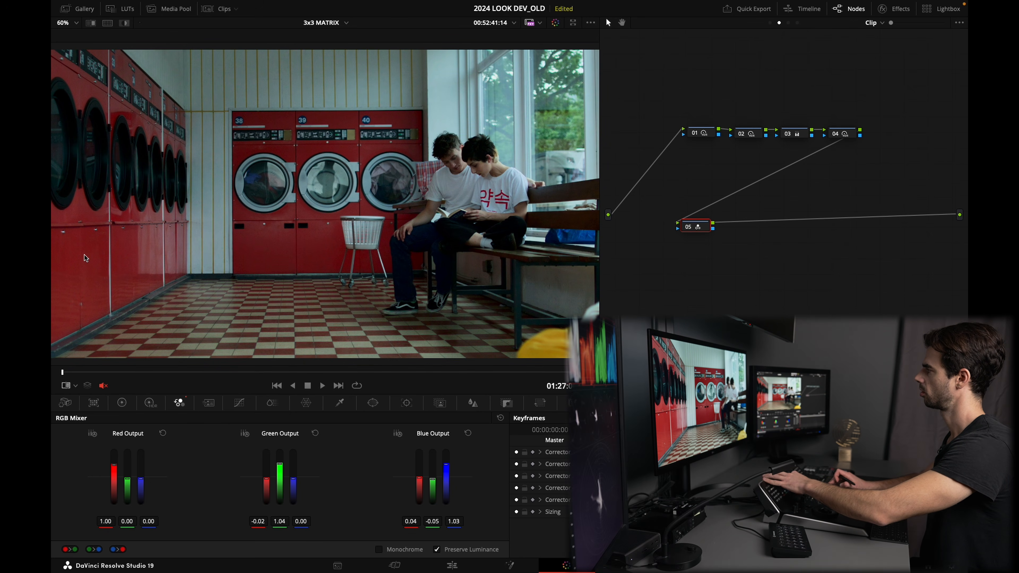
key(super+d)
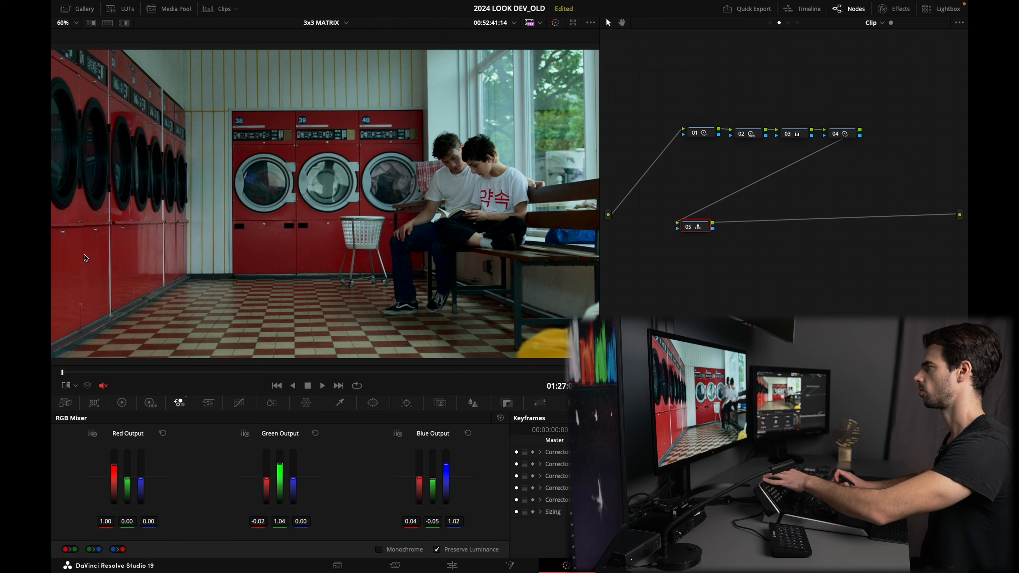
key(super+d)
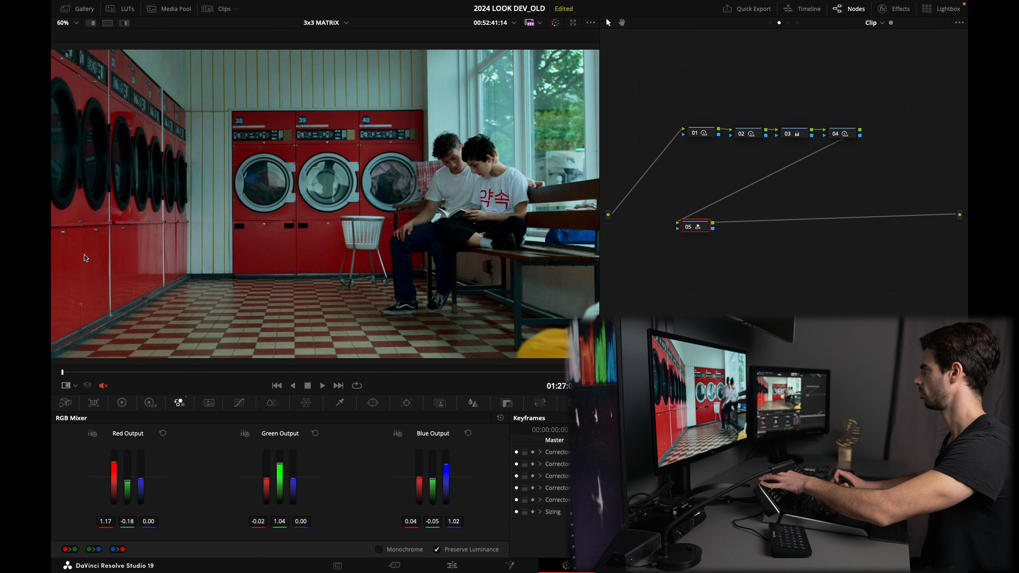
key(super+d)
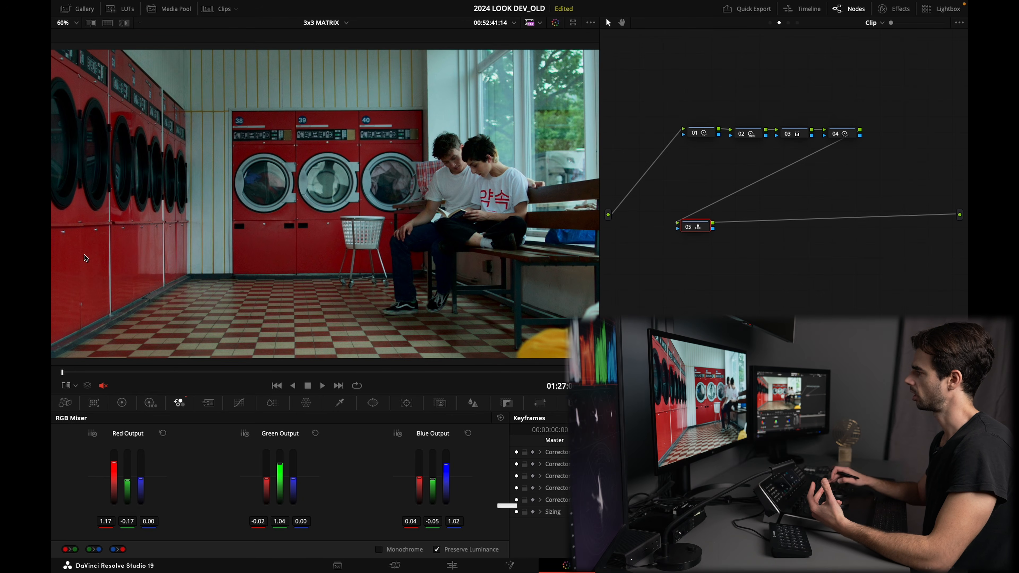
Step: Add serial node 06 and raise the ColorSlice Red slider to 0.04
key(alt+s)
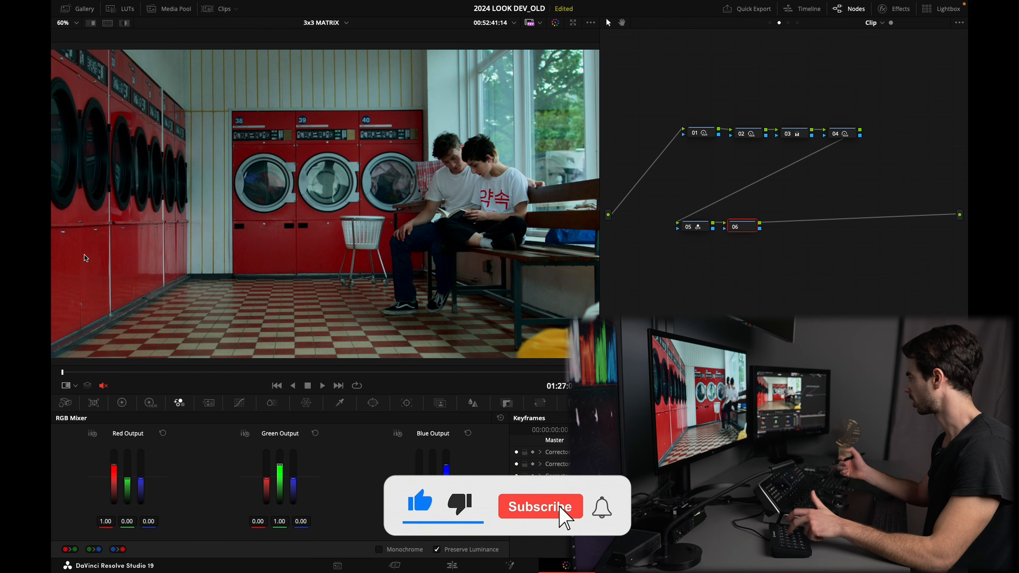
click(272, 405)
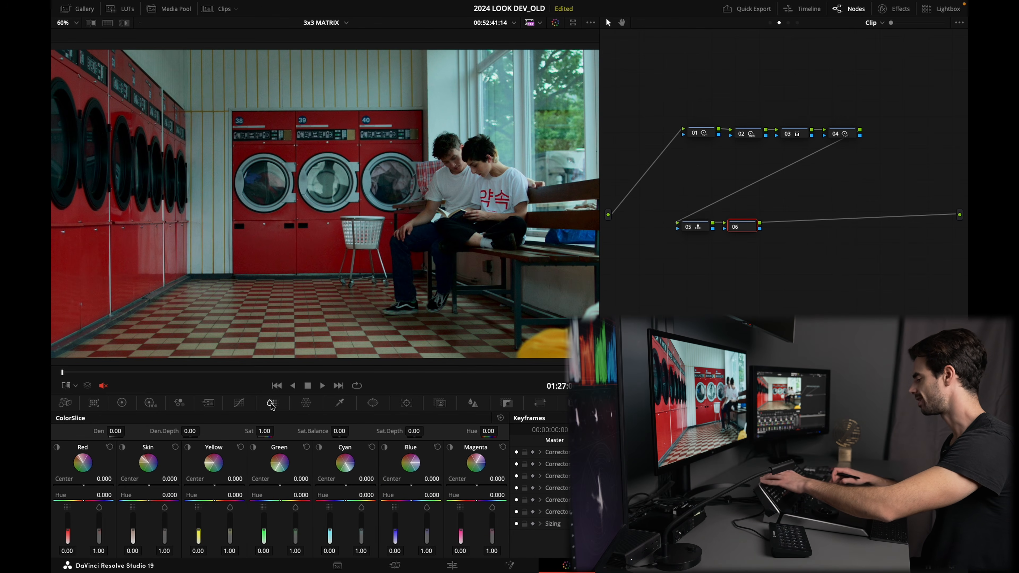
key(super+z)
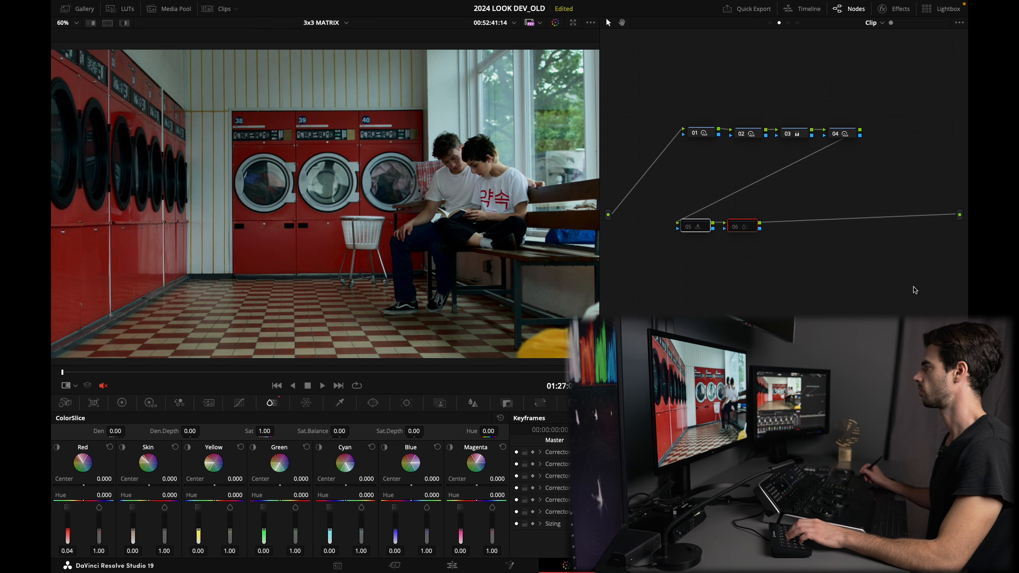
Step: Toggle node 06 off and on to compare the ColorSlice adjustment
key(ctrl+d)
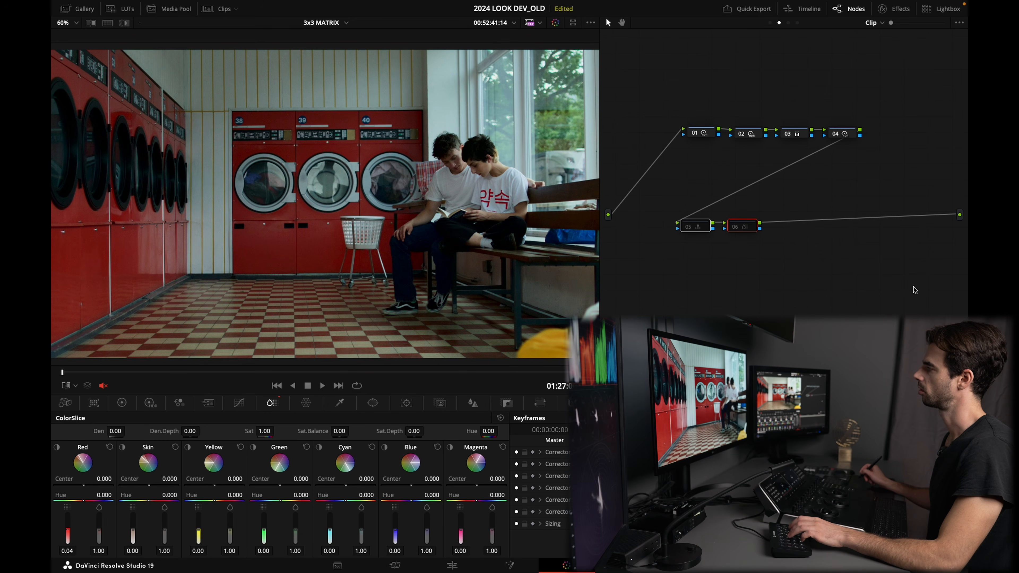
key(ctrl+d)
key(ctrl+d)
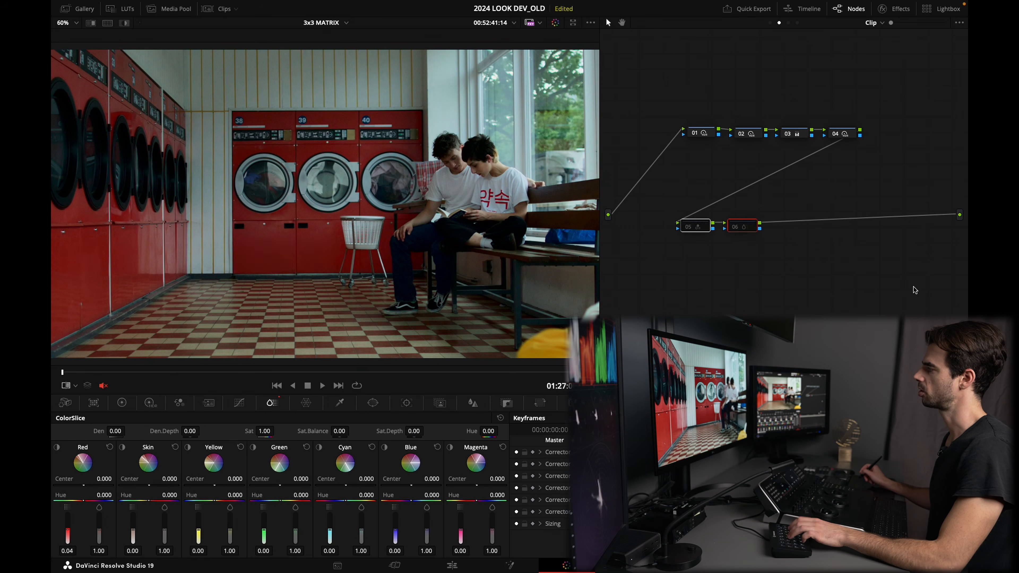
key(ctrl+d)
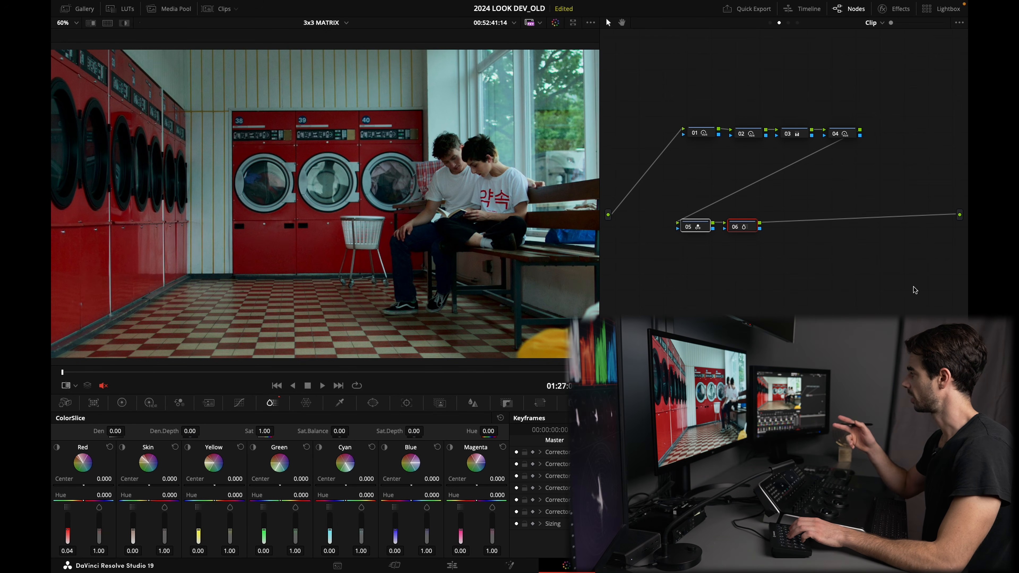
key(ctrl+d)
key(ctrl+d)
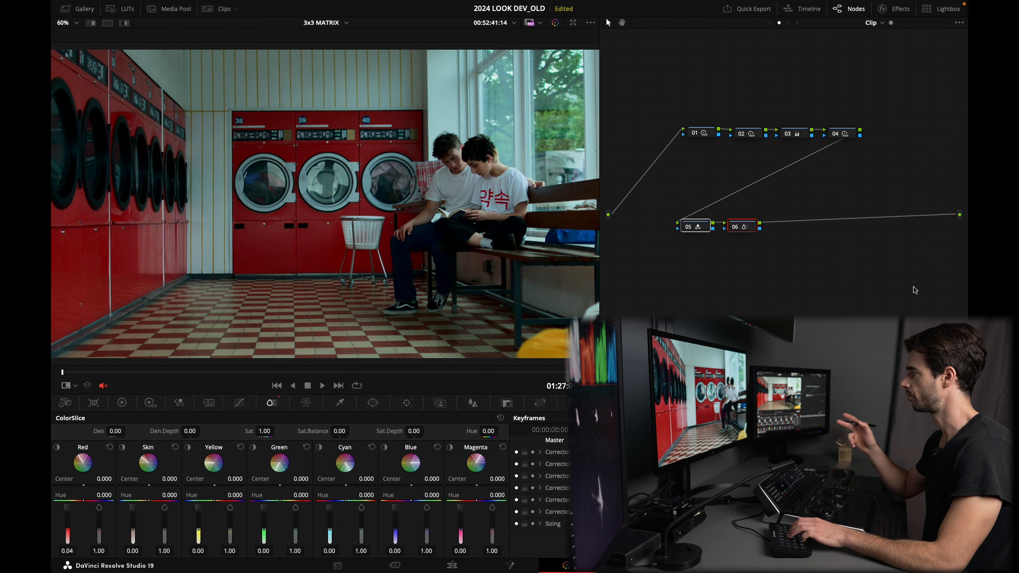
key(ctrl+d)
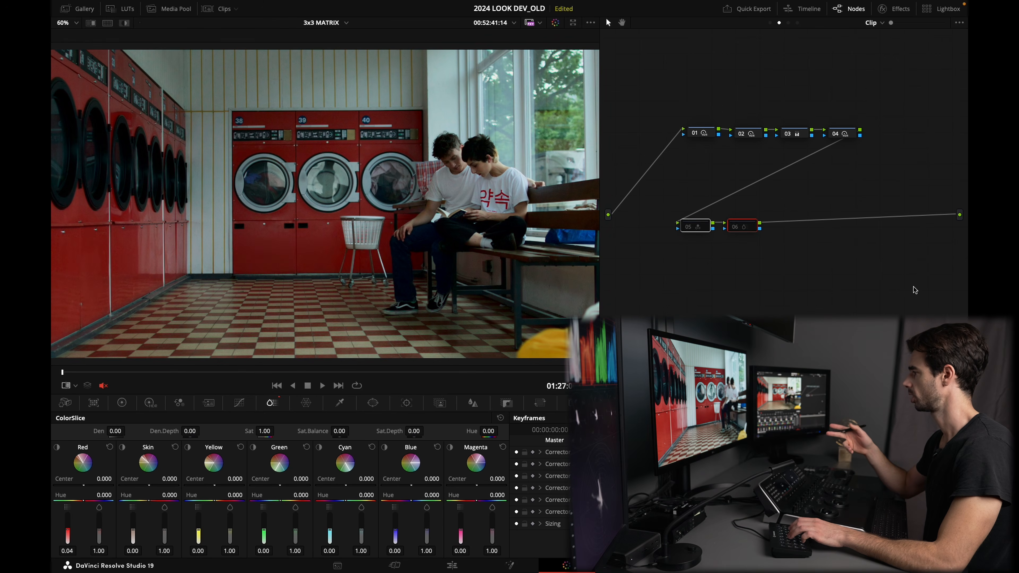
key(ctrl+d)
key(ctrl+d)
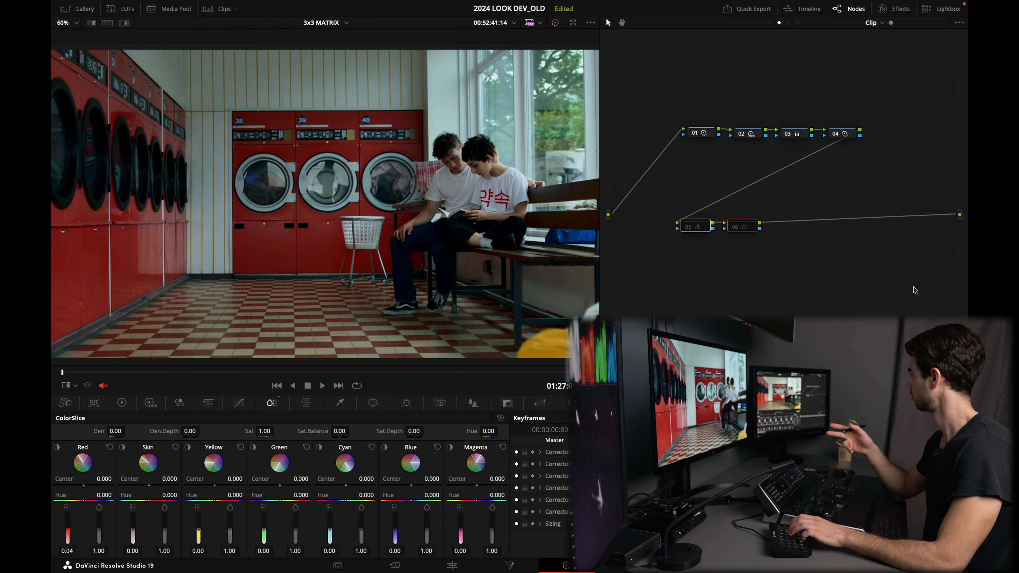
key(ctrl+d)
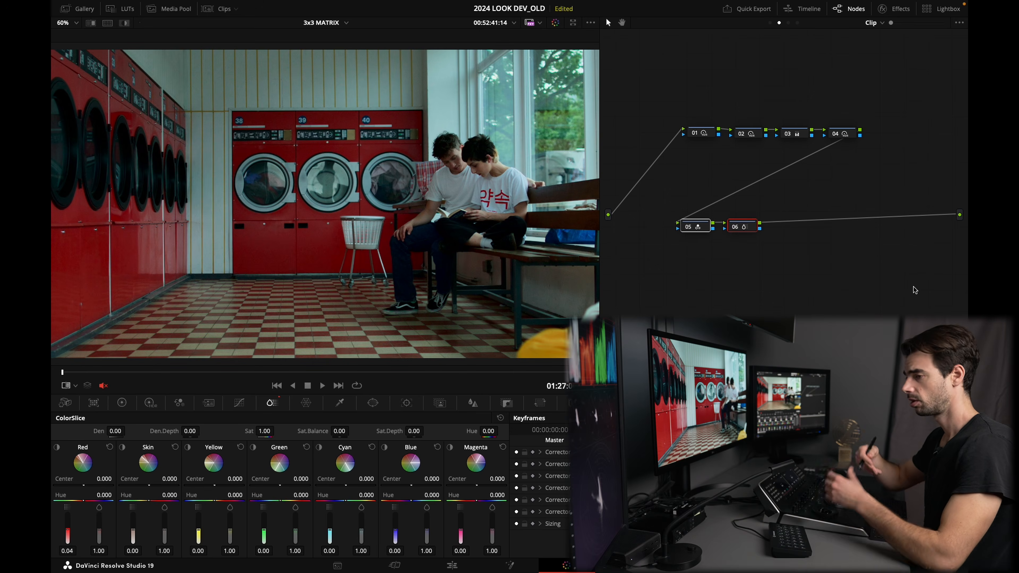